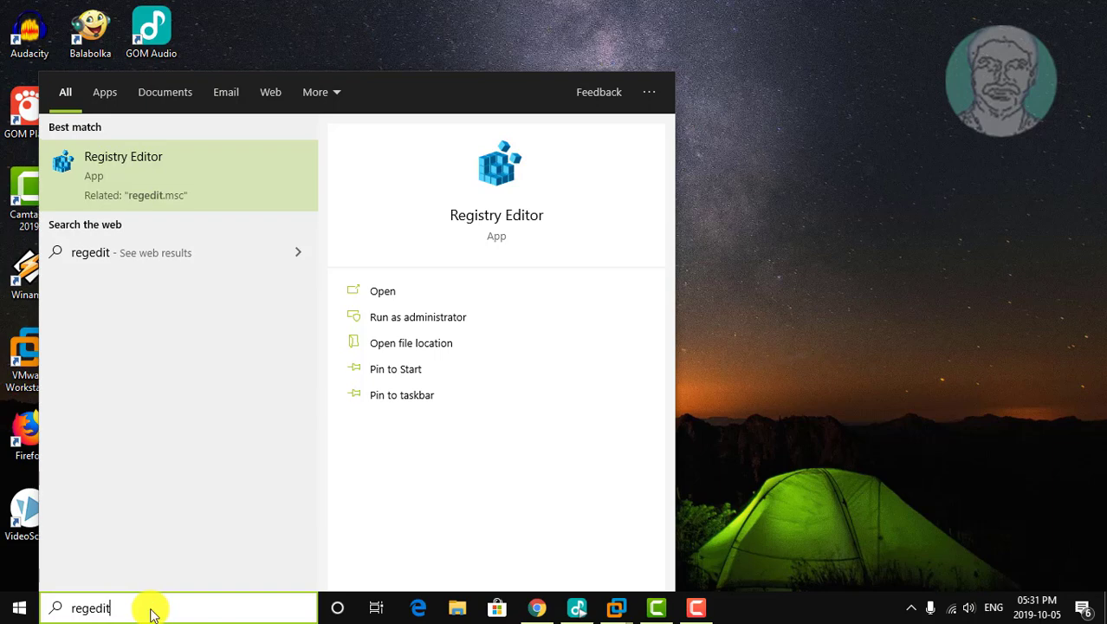
- Run Registry Editor as administrator and expand the HKEY_CURRENT_USER\Software key
{"action": "right_click", "coordinate": [155, 161]}
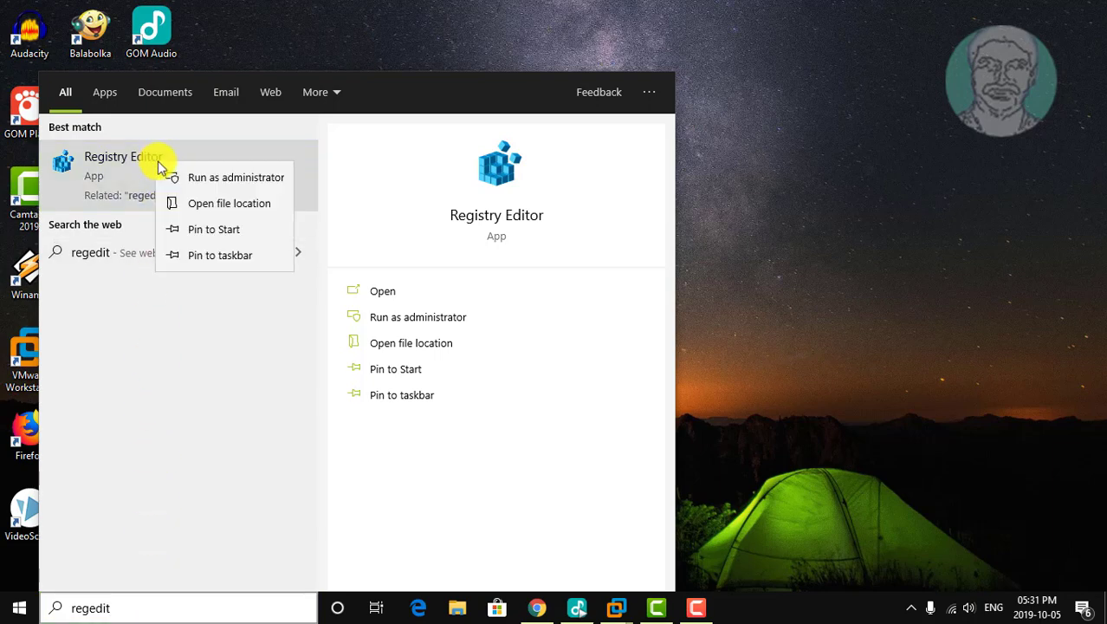
{"action": "left_click", "coordinate": [217, 178]}
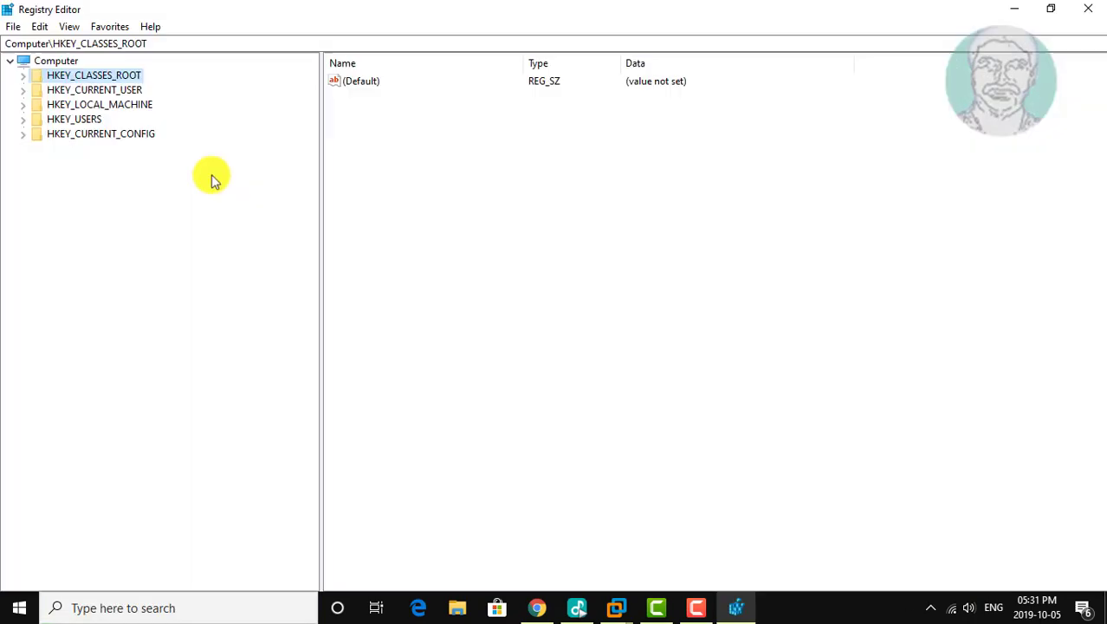
{"action": "left_click", "coordinate": [111, 90]}
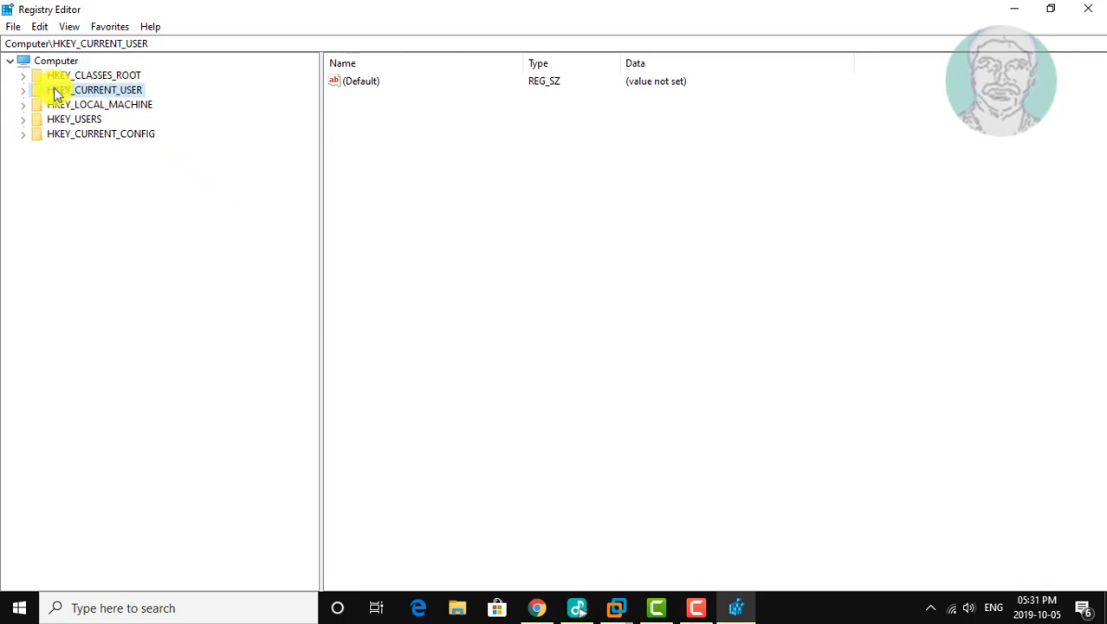
{"action": "left_click", "coordinate": [24, 90]}
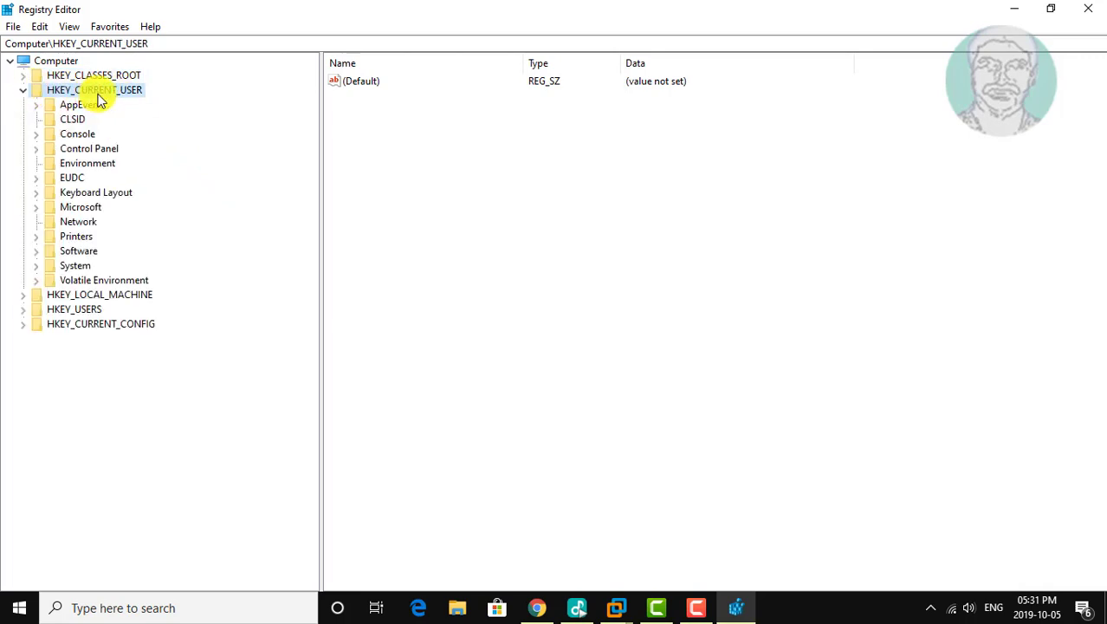
{"action": "left_click", "coordinate": [86, 250]}
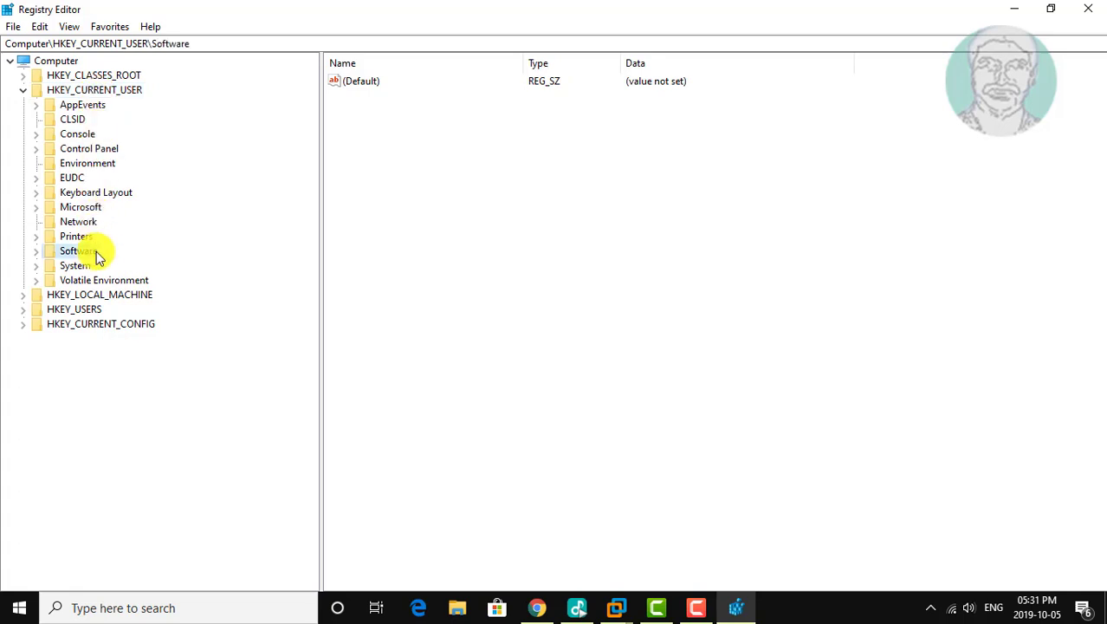
{"action": "left_click", "coordinate": [37, 251]}
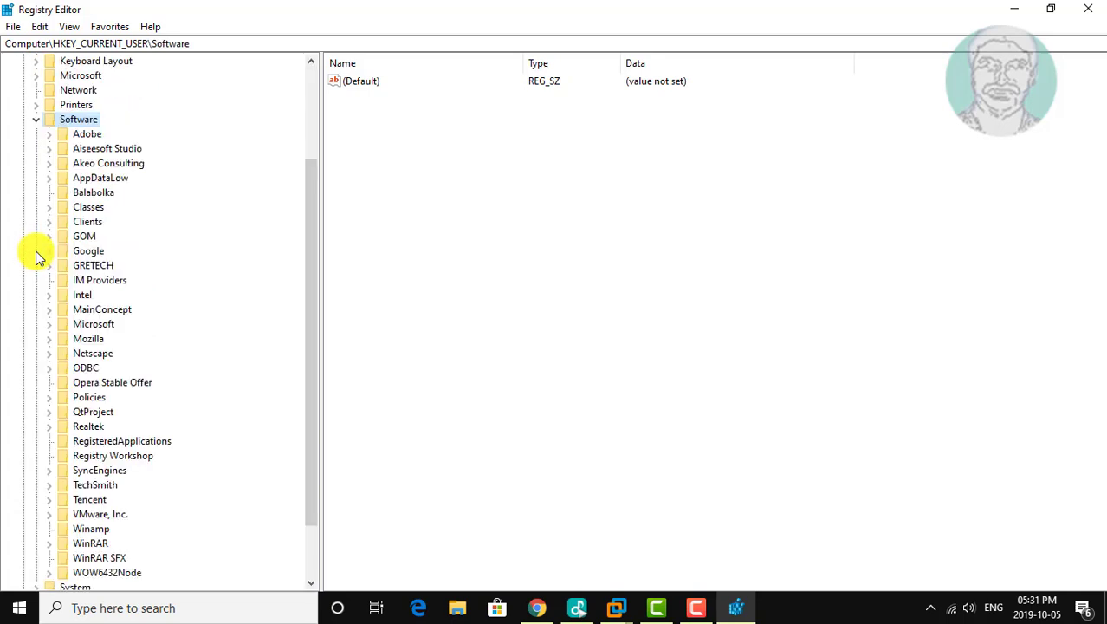
- Under the Software key, expand Microsoft\Windows\CurrentVersion in the registry tree
{"action": "scroll", "coordinate": [48, 286], "scroll_direction": "down", "scroll_amount": 2}
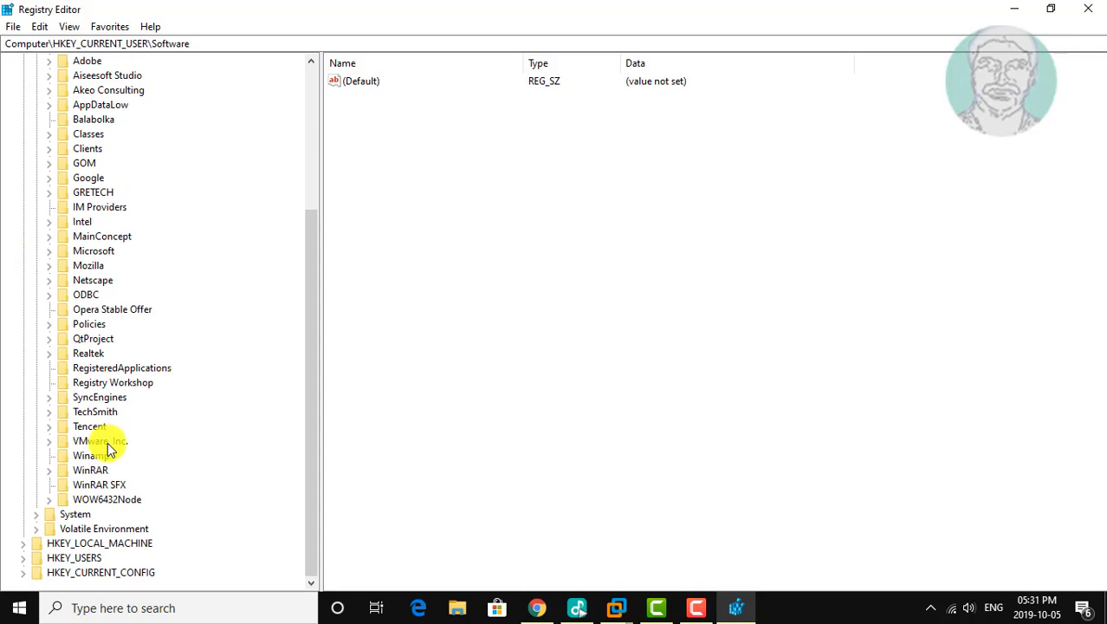
{"action": "left_click", "coordinate": [76, 252]}
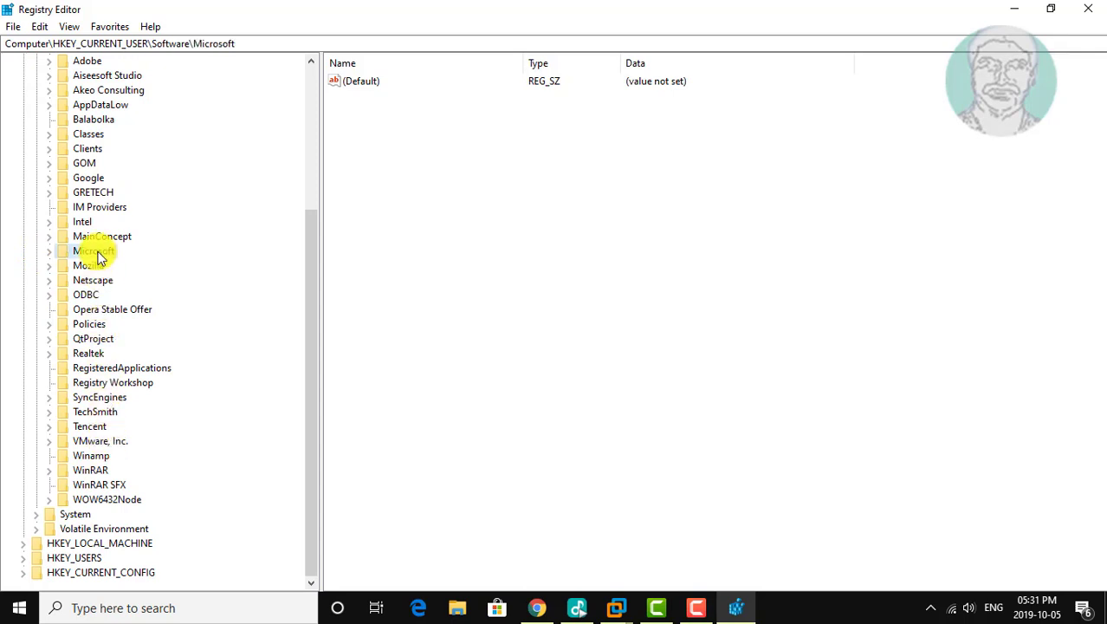
{"action": "left_click", "coordinate": [49, 251]}
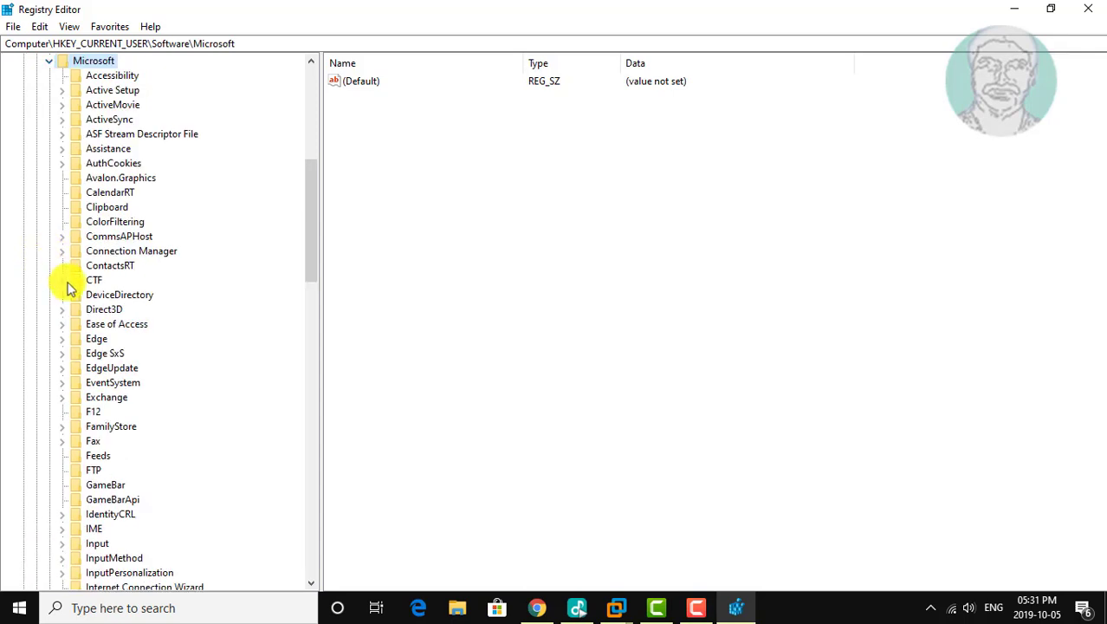
{"action": "scroll", "coordinate": [130, 390], "scroll_direction": "down", "scroll_amount": 16}
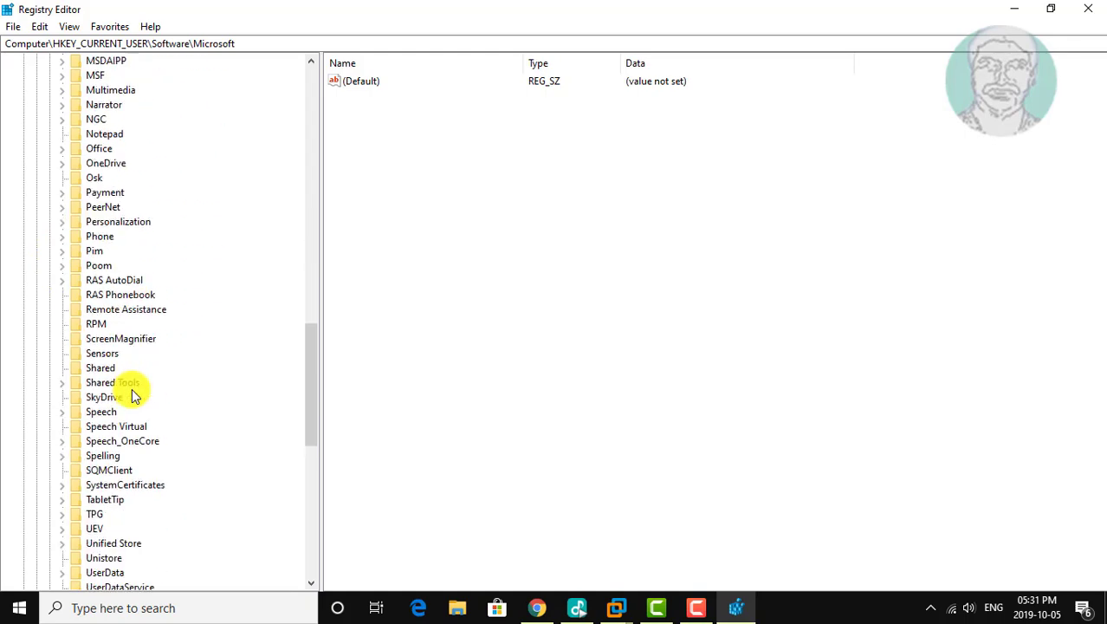
{"action": "scroll", "coordinate": [135, 395], "scroll_direction": "down", "scroll_amount": 8}
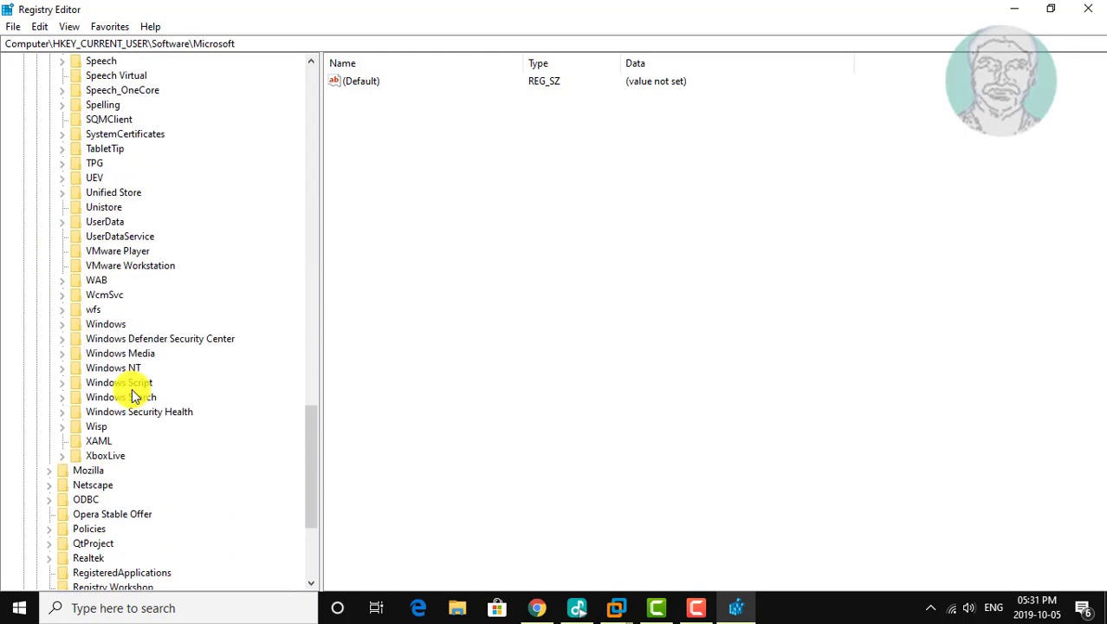
{"action": "left_click", "coordinate": [102, 324]}
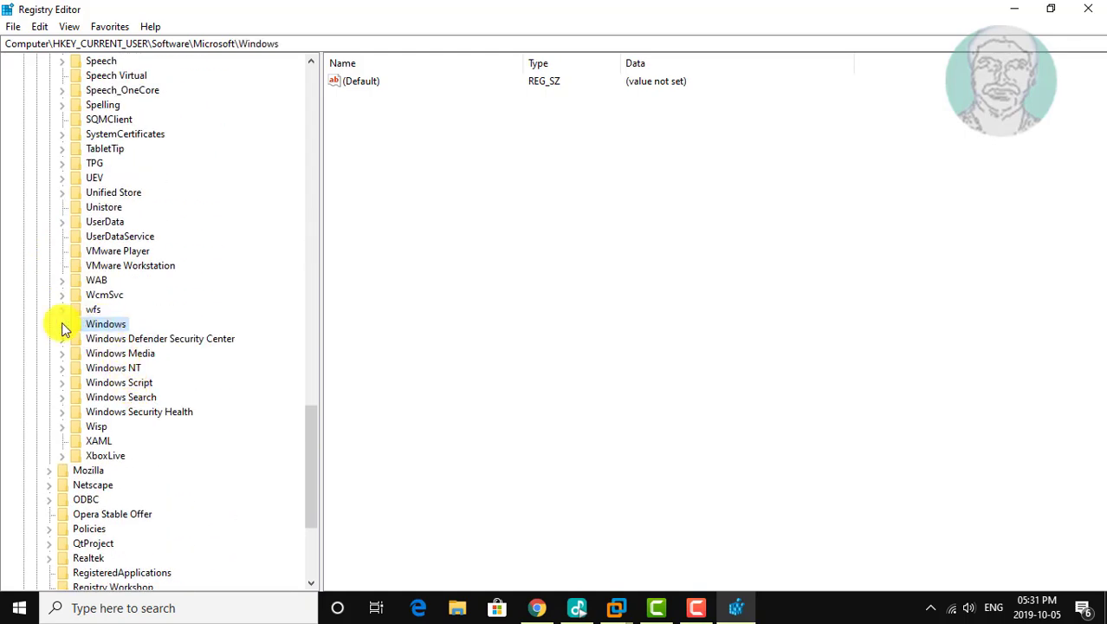
{"action": "left_click", "coordinate": [62, 324]}
{"action": "left_click", "coordinate": [128, 353]}
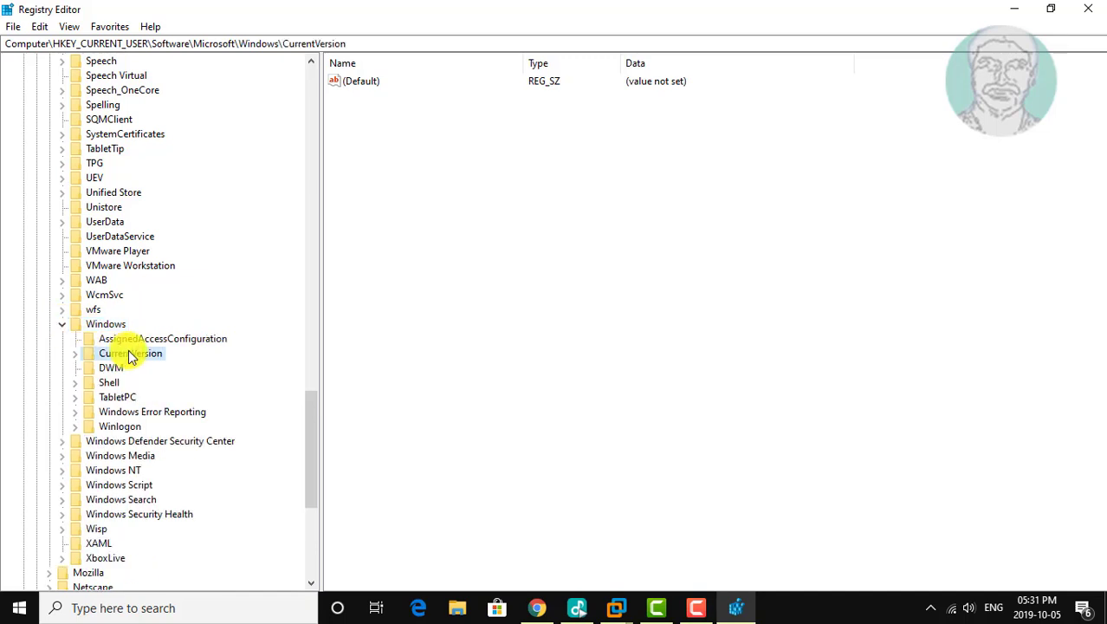
{"action": "left_click", "coordinate": [75, 356]}
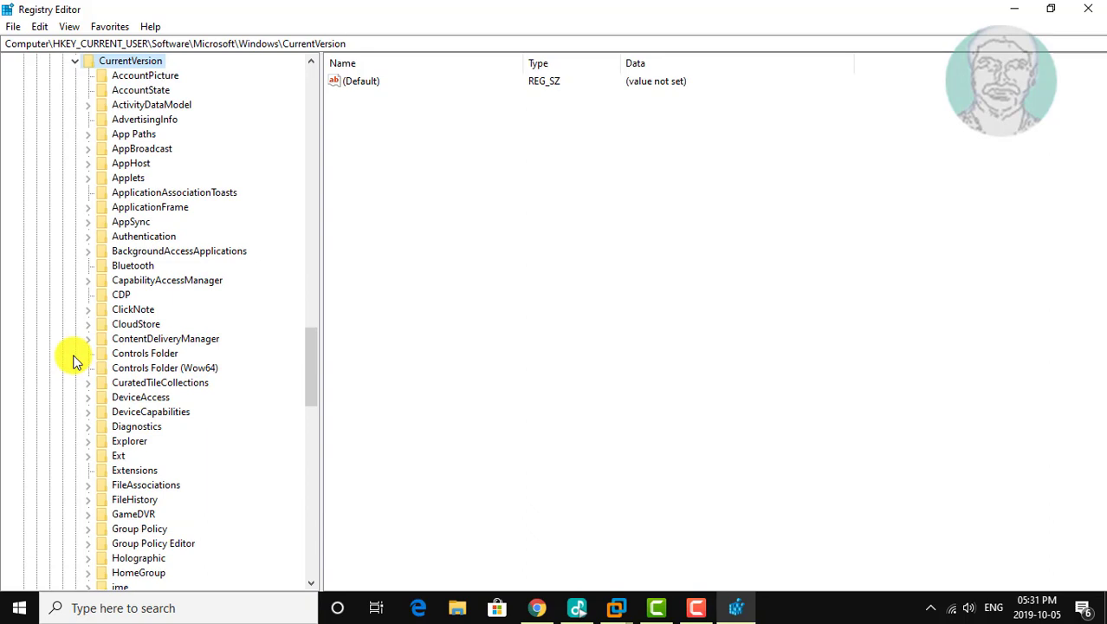
- Under CurrentVersion, expand the registry keys CloudStore\Store\Cache\DefaultAccount
{"action": "left_click", "coordinate": [138, 326]}
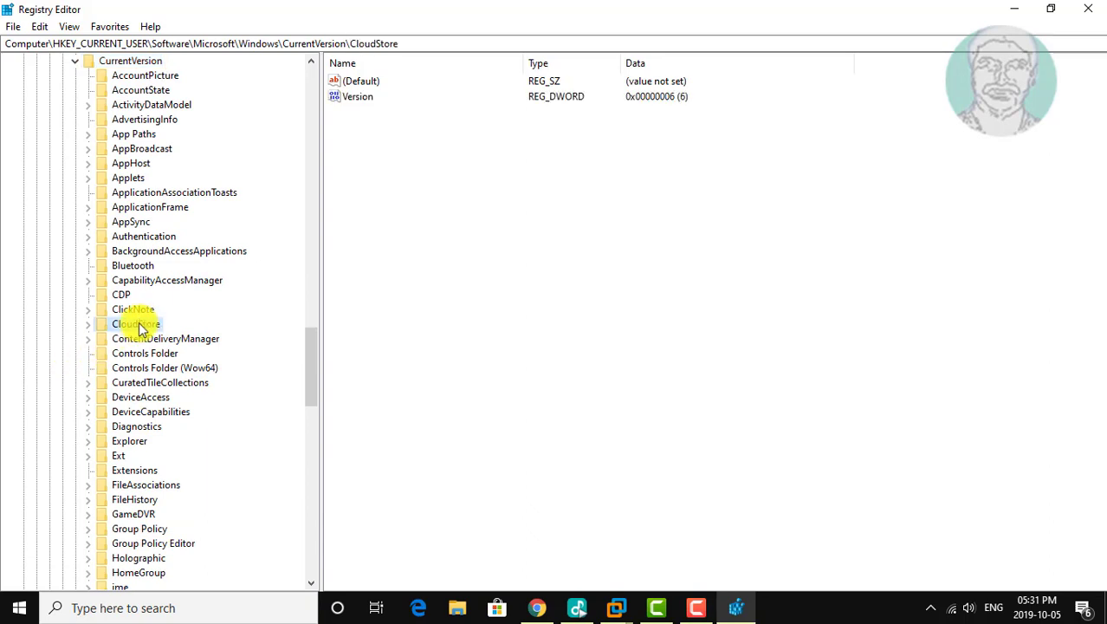
{"action": "left_click", "coordinate": [89, 323]}
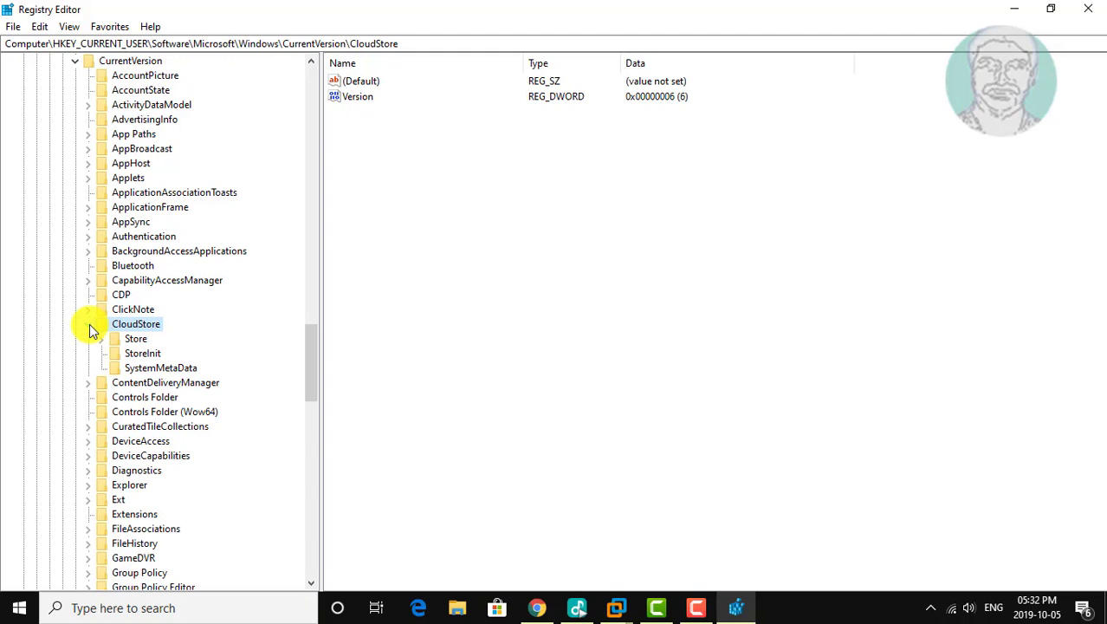
{"action": "left_click", "coordinate": [136, 339]}
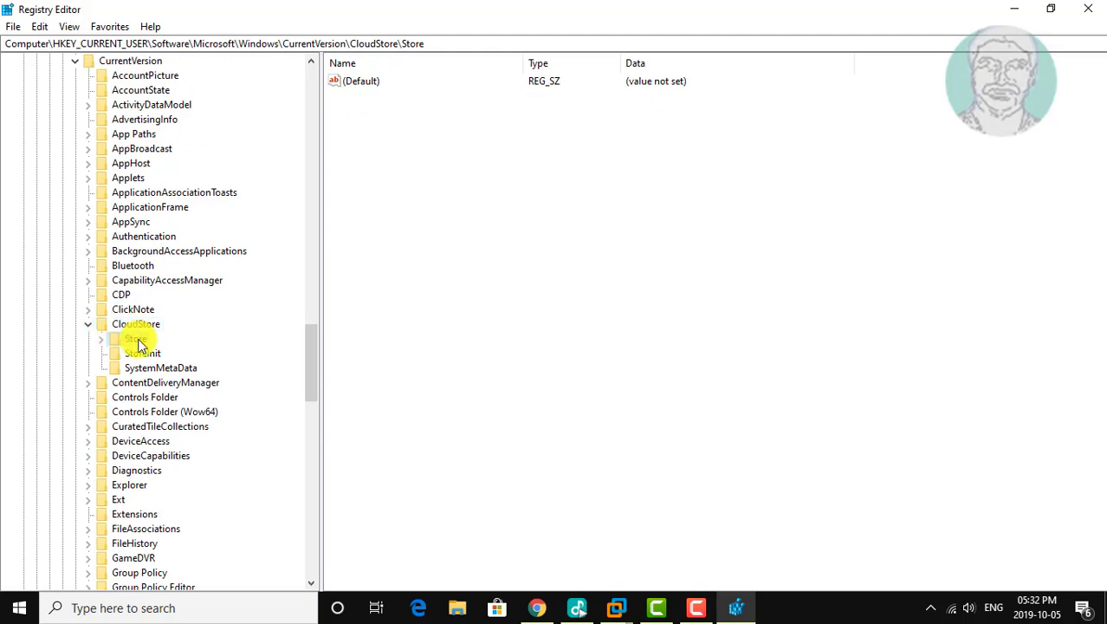
{"action": "left_click", "coordinate": [101, 341]}
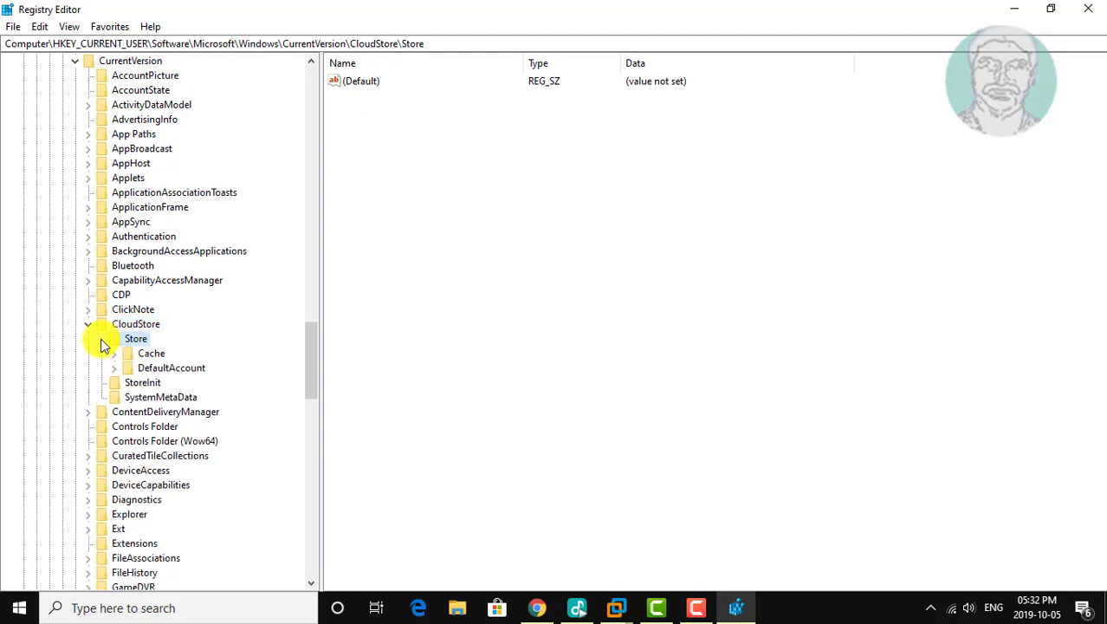
{"action": "left_click", "coordinate": [147, 354]}
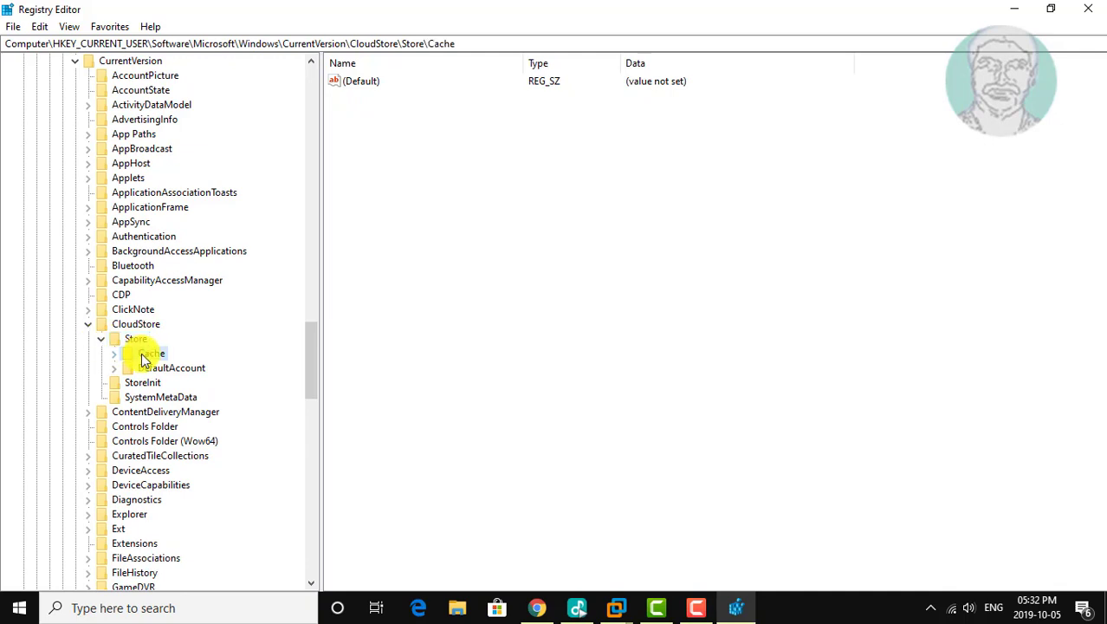
{"action": "left_click", "coordinate": [115, 355]}
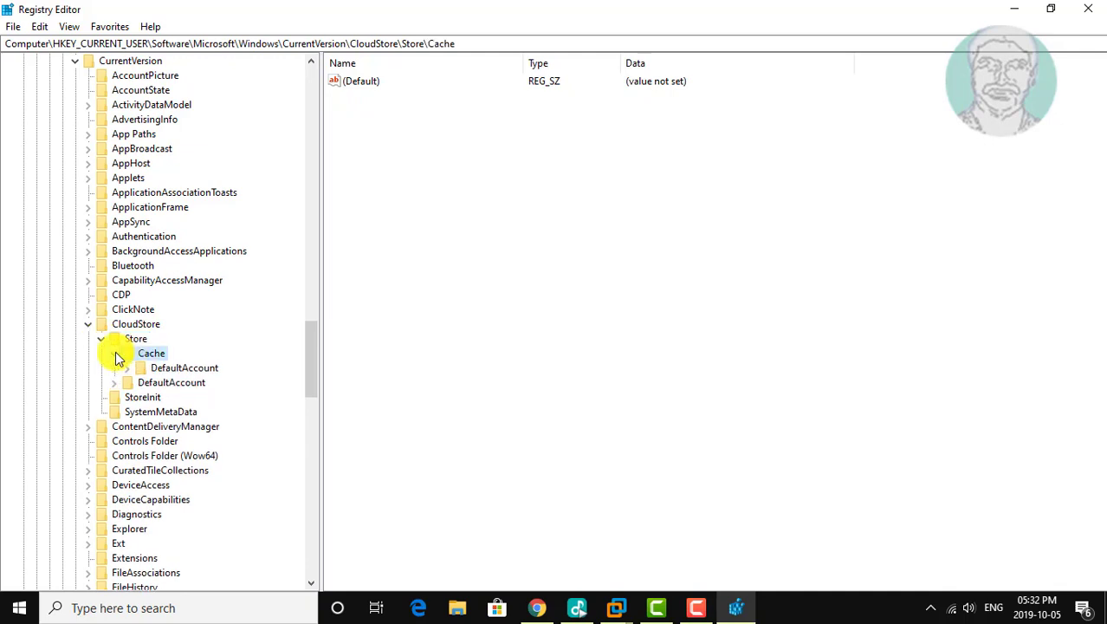
{"action": "left_click", "coordinate": [182, 367]}
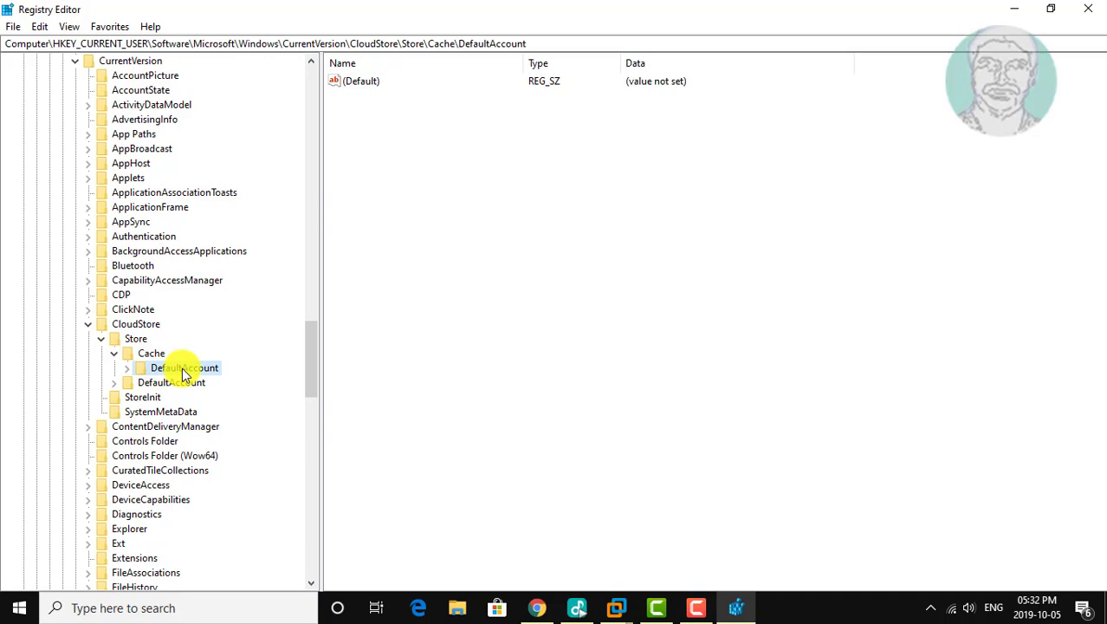
{"action": "left_click", "coordinate": [128, 369]}
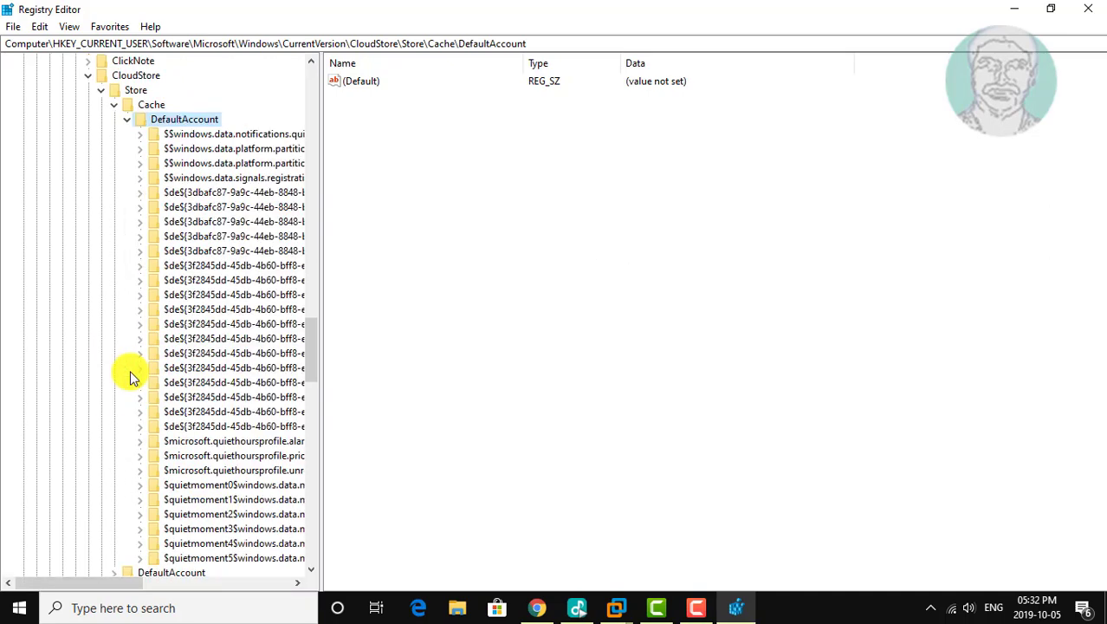
- Export the DefaultAccount key under Cache to the Desktop as a registration file named startmenubackup
{"action": "right_click", "coordinate": [196, 121]}
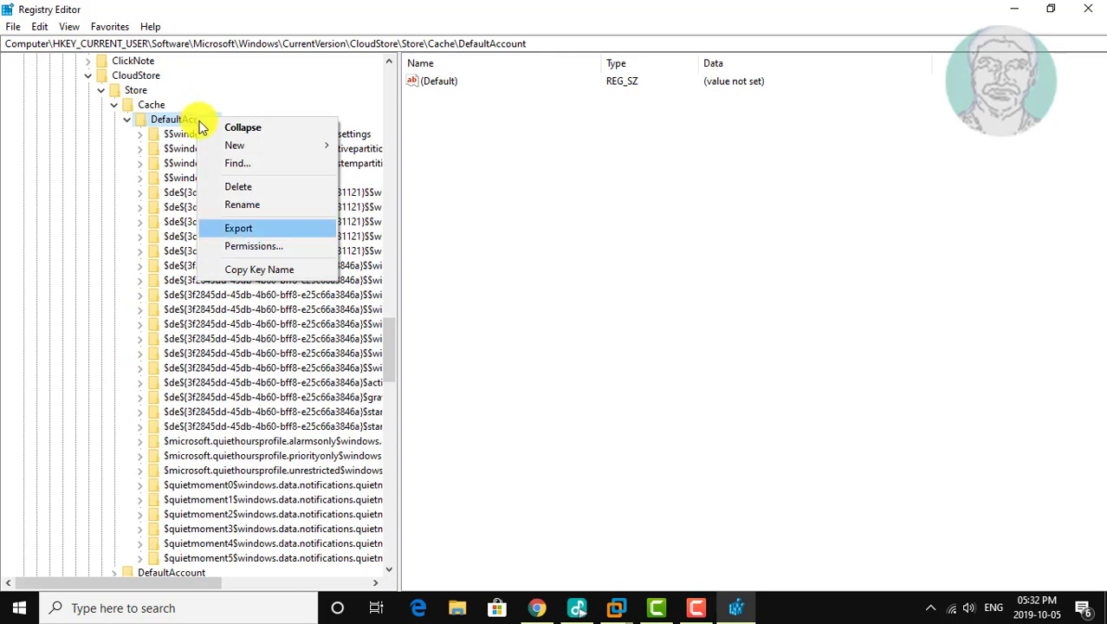
{"action": "left_click", "coordinate": [262, 230]}
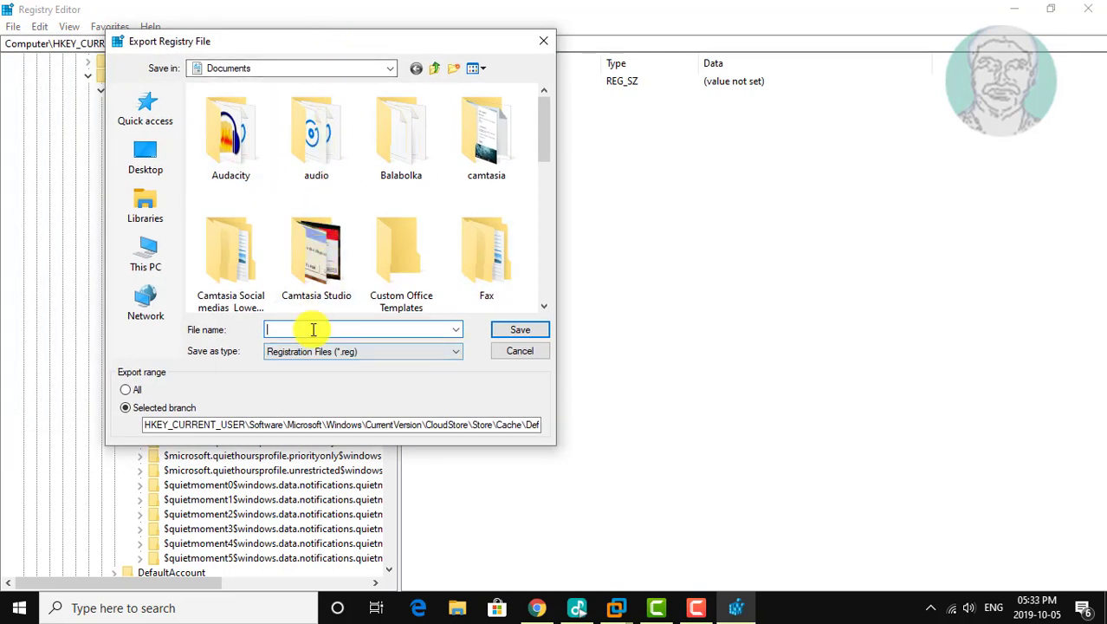
{"action": "type", "text": "startmenubackup"}
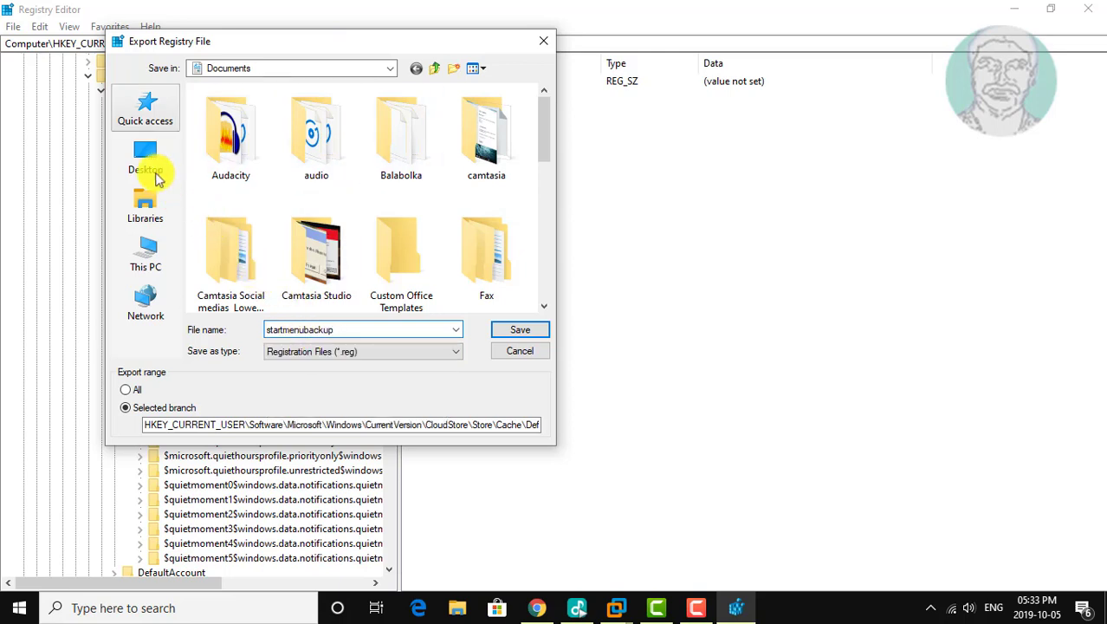
{"action": "left_click", "coordinate": [147, 168]}
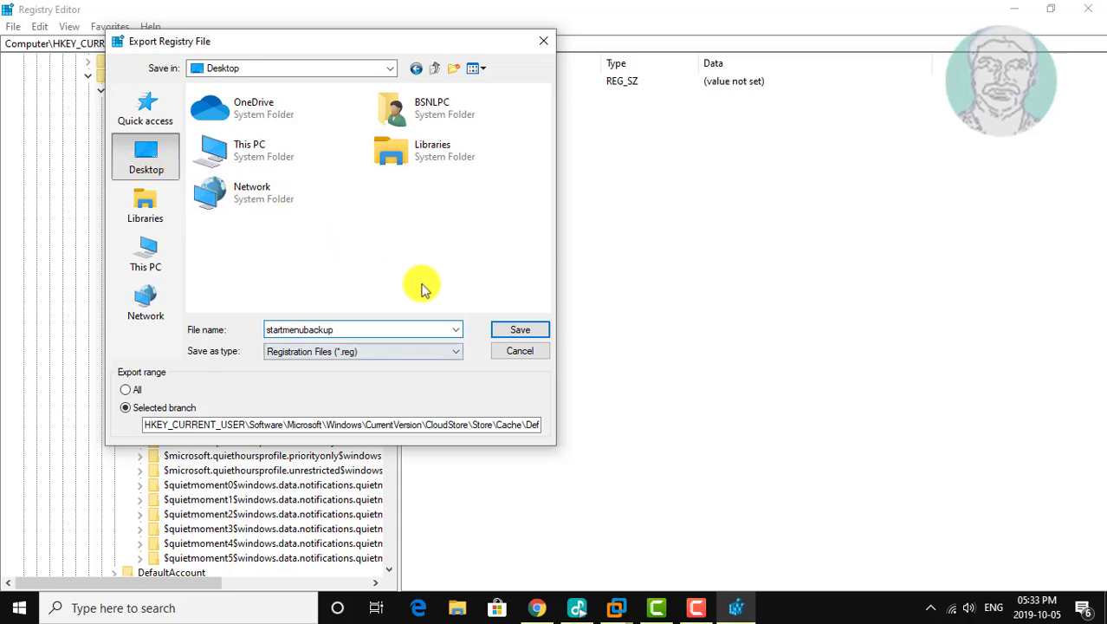
{"action": "left_click", "coordinate": [521, 331]}
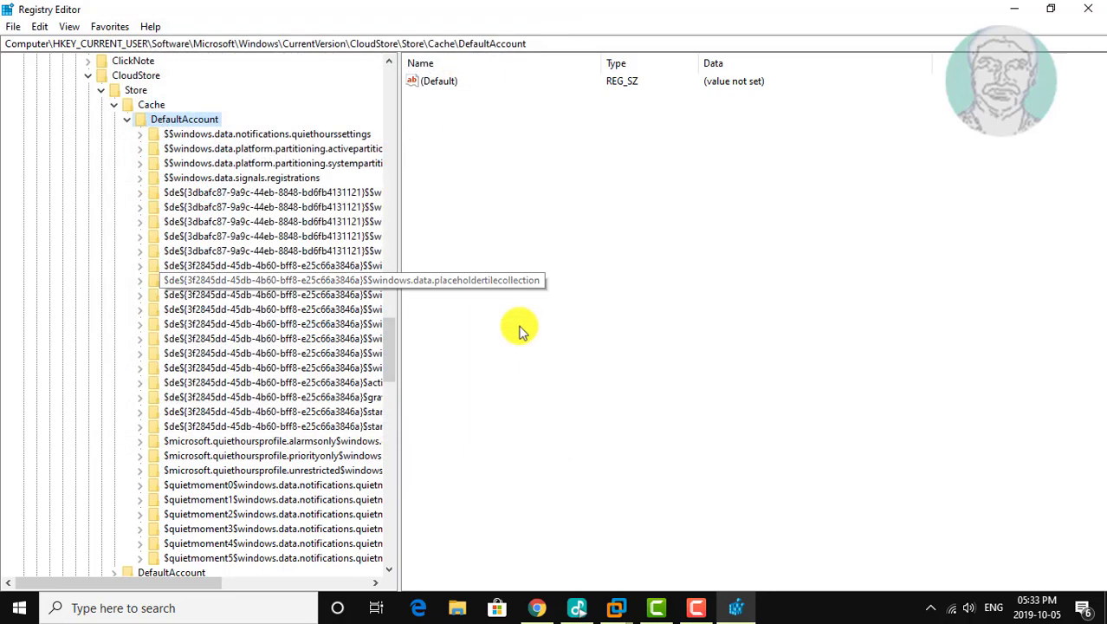
- Collapse the expanded registry keys back to HKEY_CURRENT_USER and close Registry Editor
{"action": "left_click", "coordinate": [126, 121]}
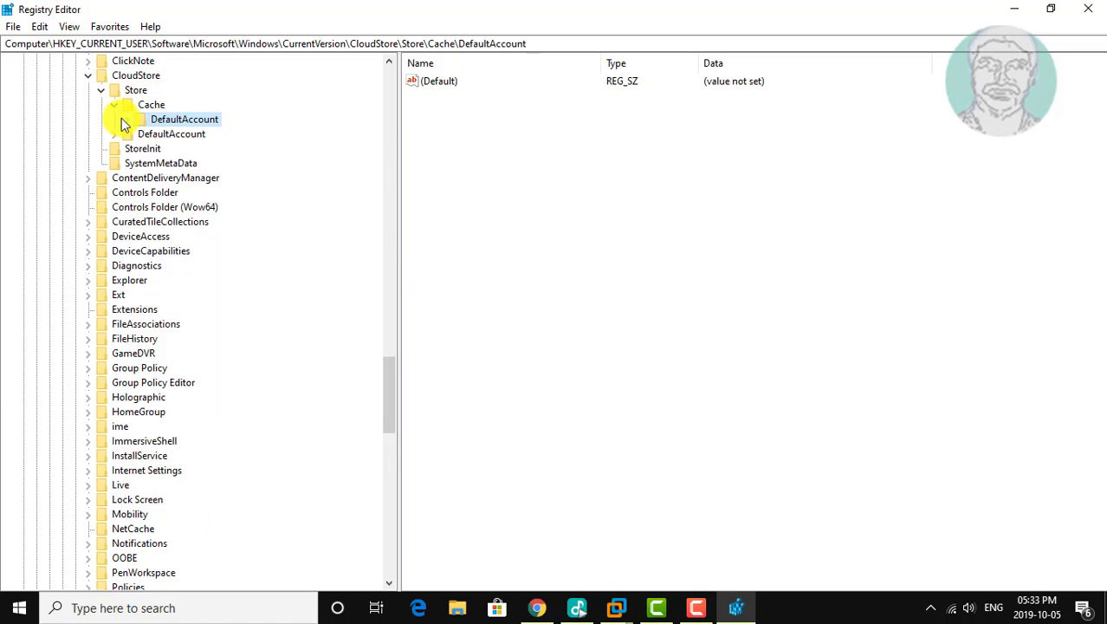
{"action": "left_click", "coordinate": [113, 104]}
{"action": "left_click", "coordinate": [100, 90]}
{"action": "left_click", "coordinate": [83, 77]}
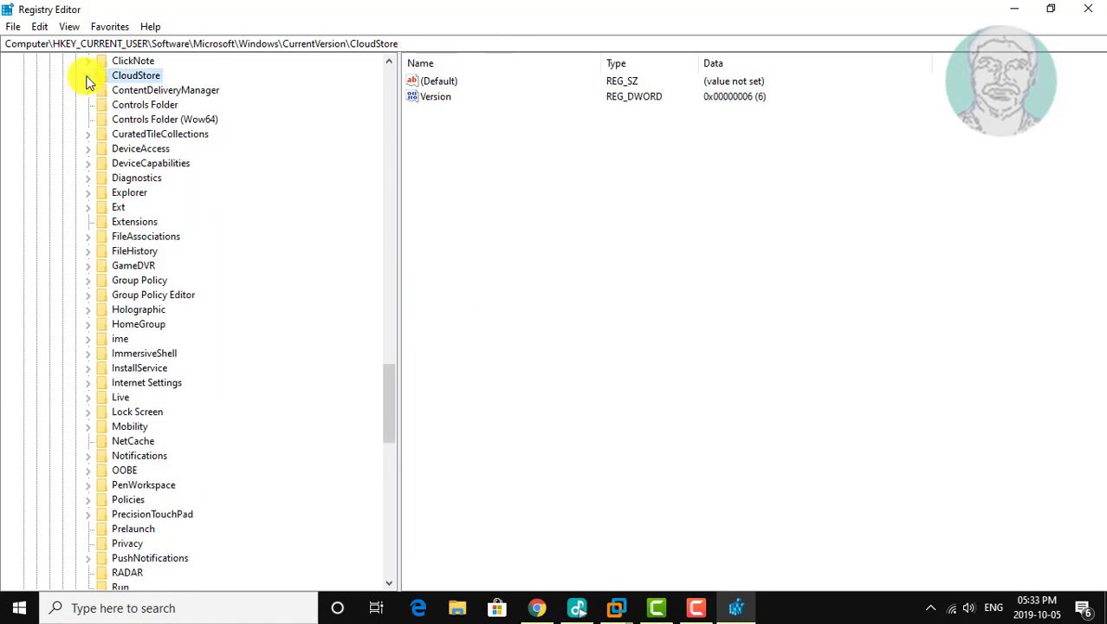
{"action": "left_click_drag", "start_coordinate": [384, 397], "coordinate": [389, 56]}
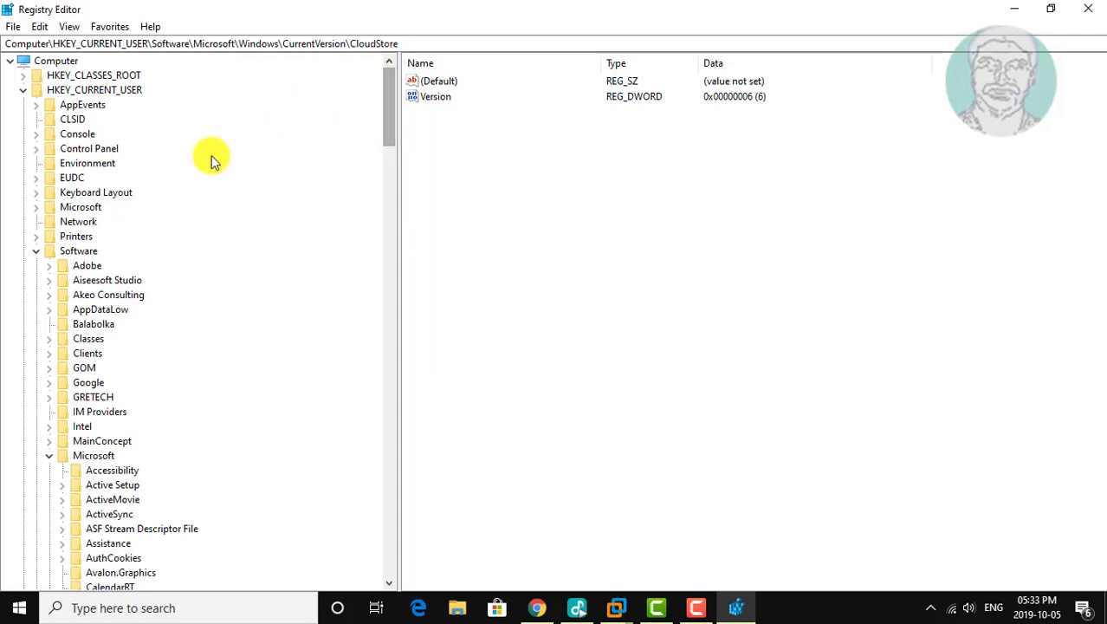
{"action": "left_click", "coordinate": [35, 250]}
{"action": "left_click", "coordinate": [23, 90]}
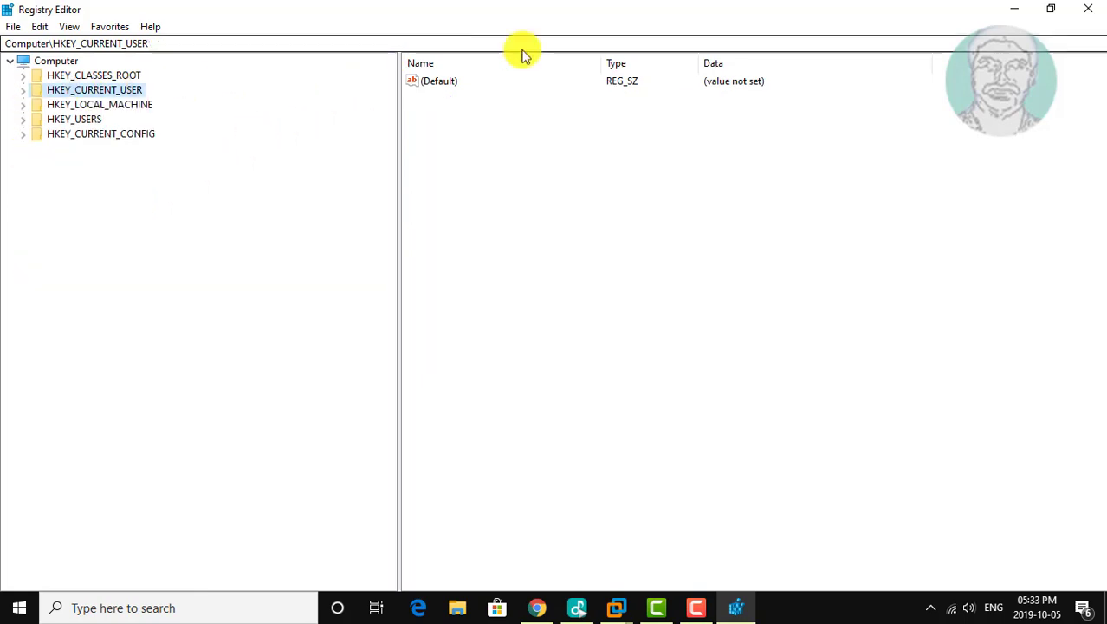
{"action": "left_click", "coordinate": [1088, 9]}
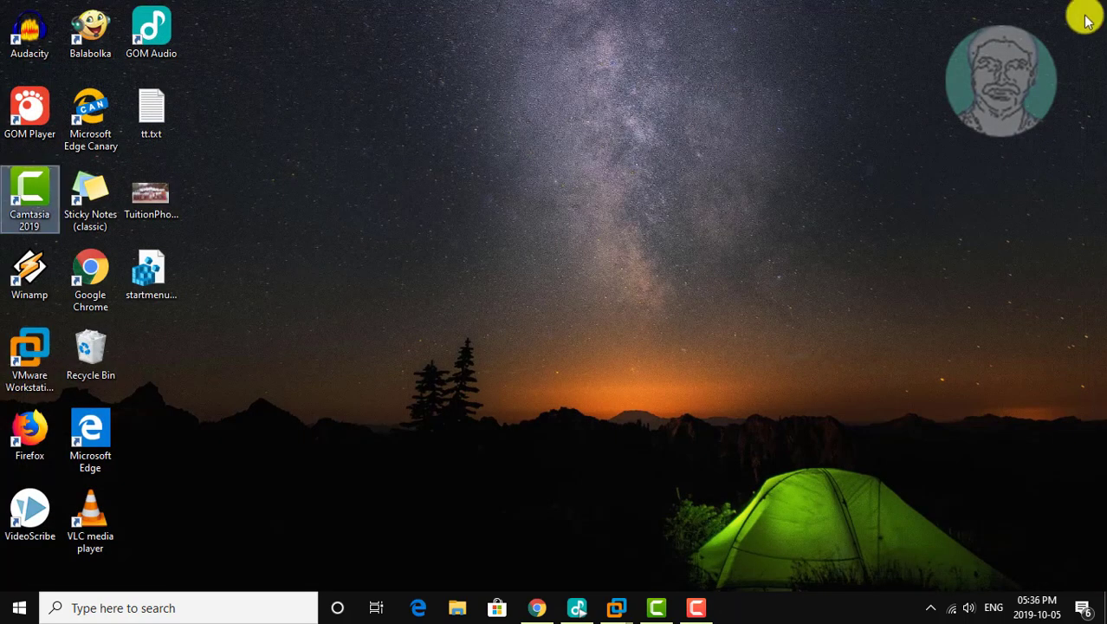
- Open a File Explorer window and go to the folder %LocalAppData%\Microsoft\Windows\Shell
{"action": "left_click", "coordinate": [457, 608]}
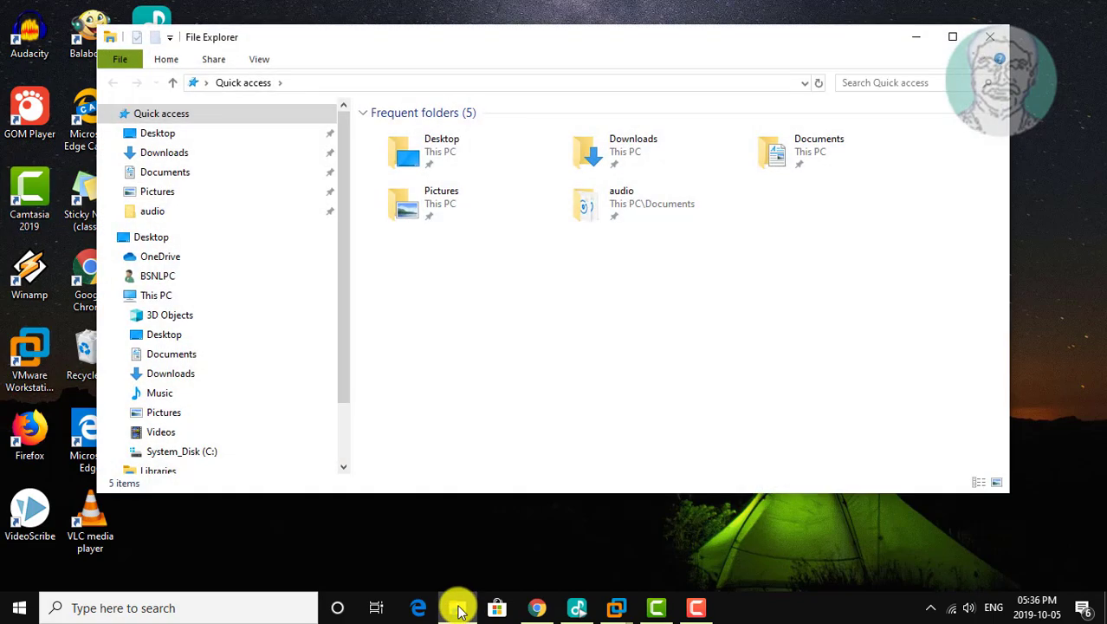
{"action": "left_click", "coordinate": [303, 83]}
{"action": "right_click", "coordinate": [227, 83]}
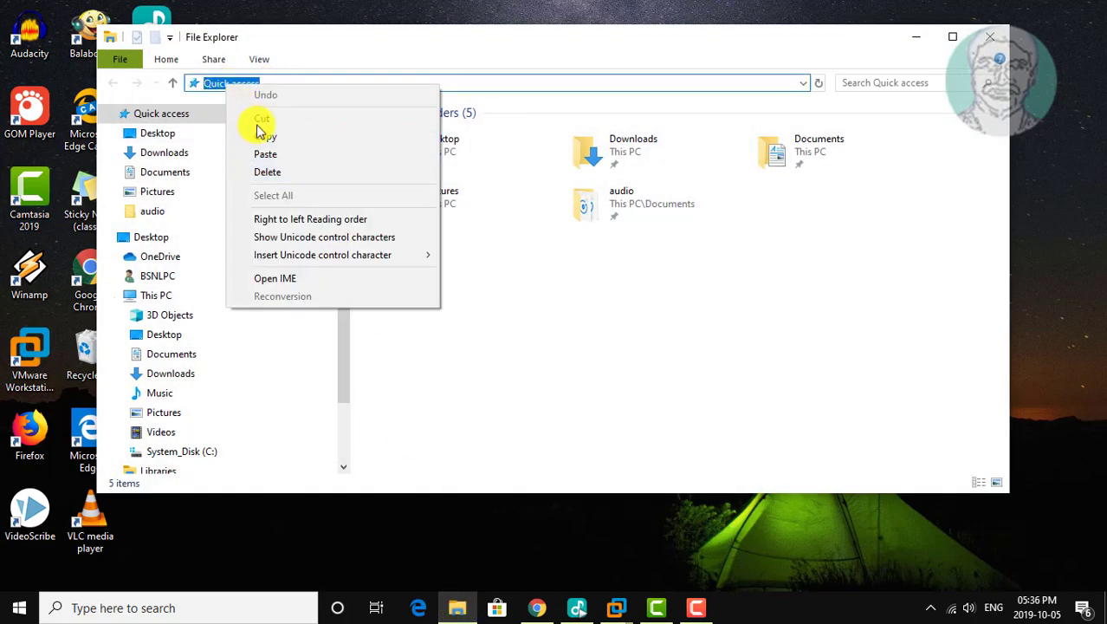
{"action": "left_click", "coordinate": [281, 162]}
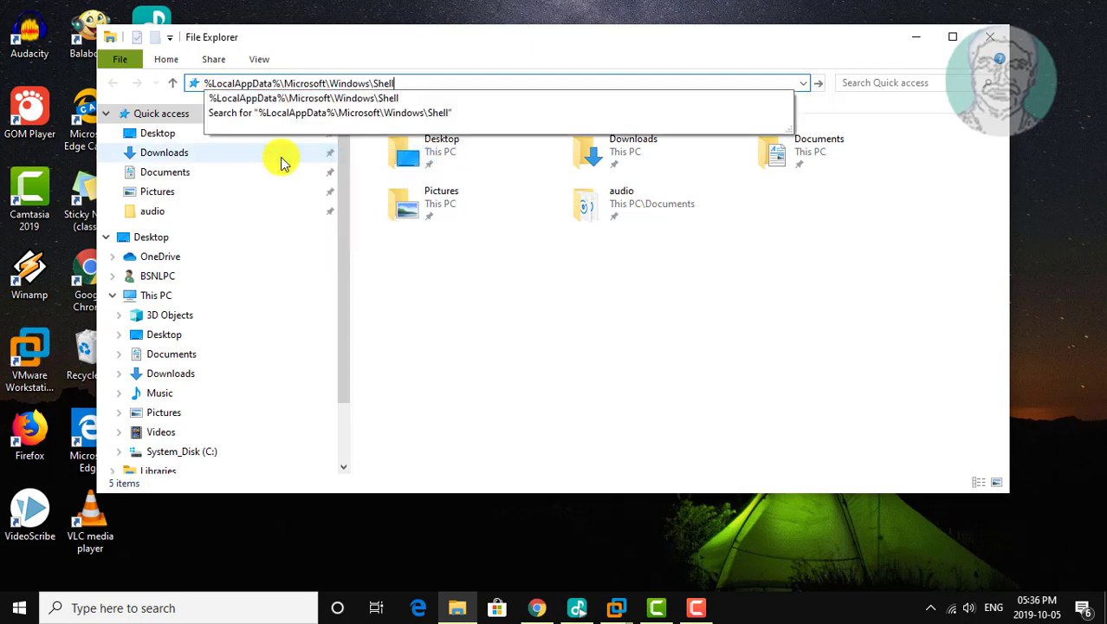
{"action": "key", "text": "Return"}
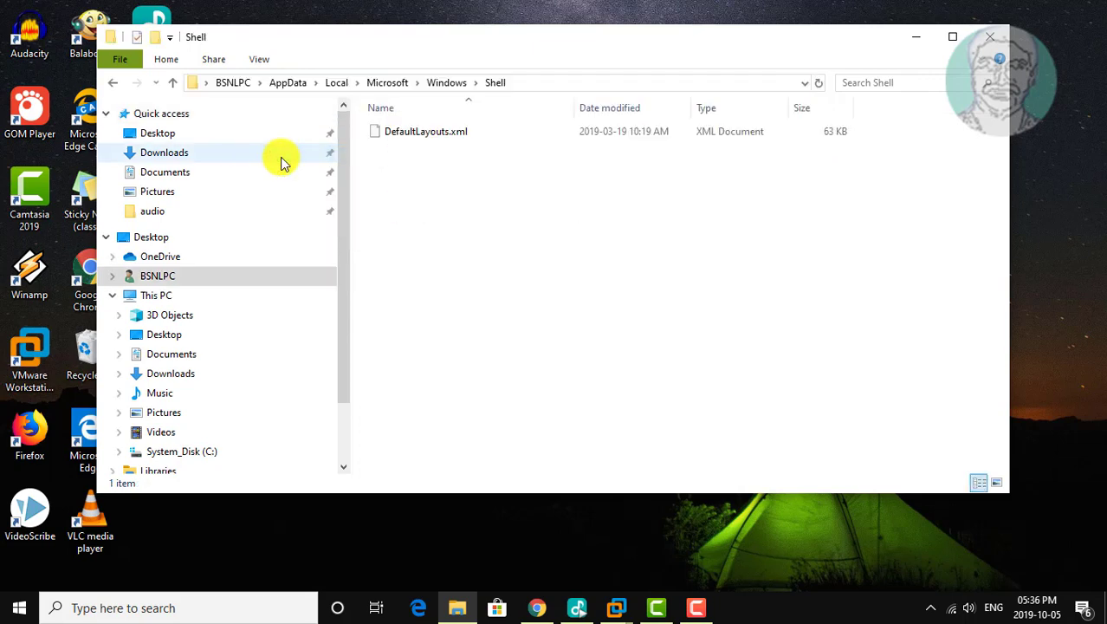
- Copy DefaultLayouts.xml from the Shell folder to the Desktop, closing the File Explorer window
{"action": "left_click", "coordinate": [450, 138]}
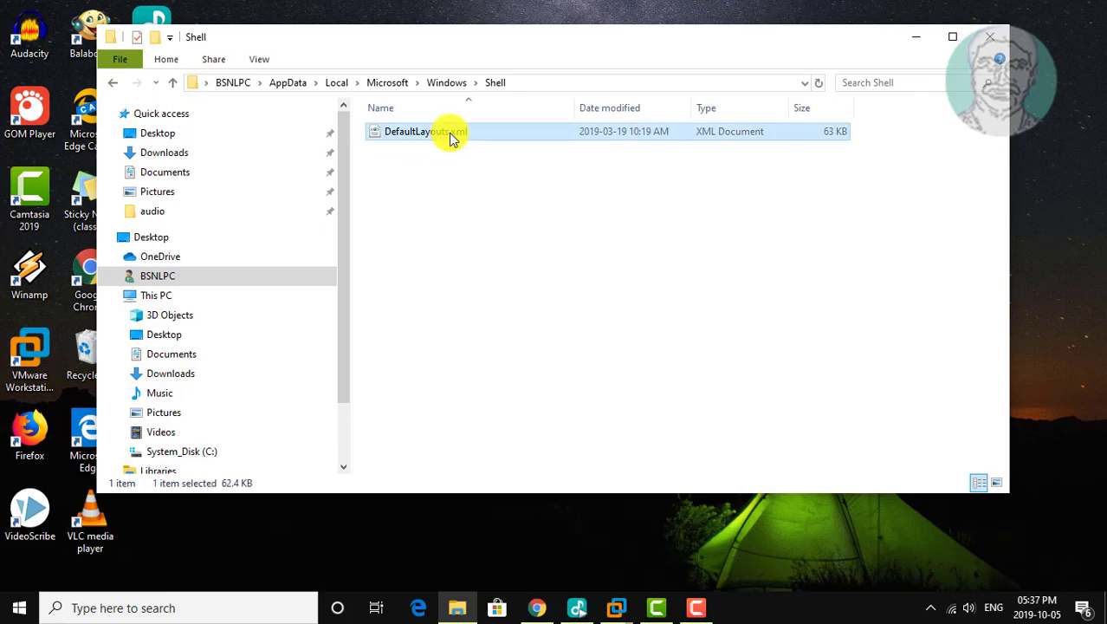
{"action": "right_click", "coordinate": [450, 138]}
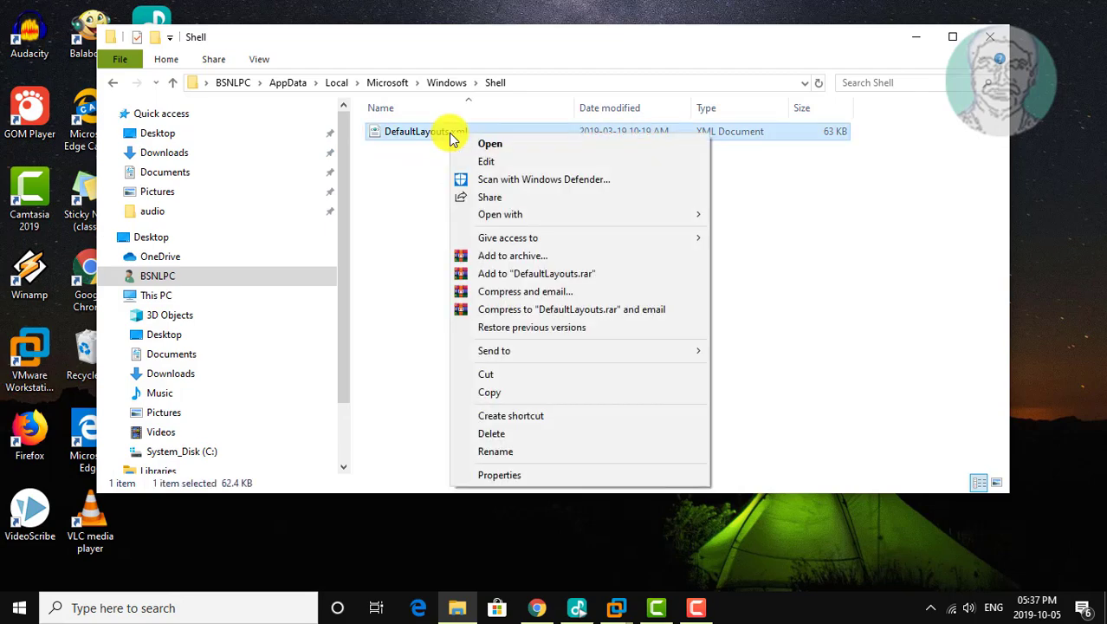
{"action": "left_click", "coordinate": [527, 394]}
{"action": "left_click", "coordinate": [989, 37]}
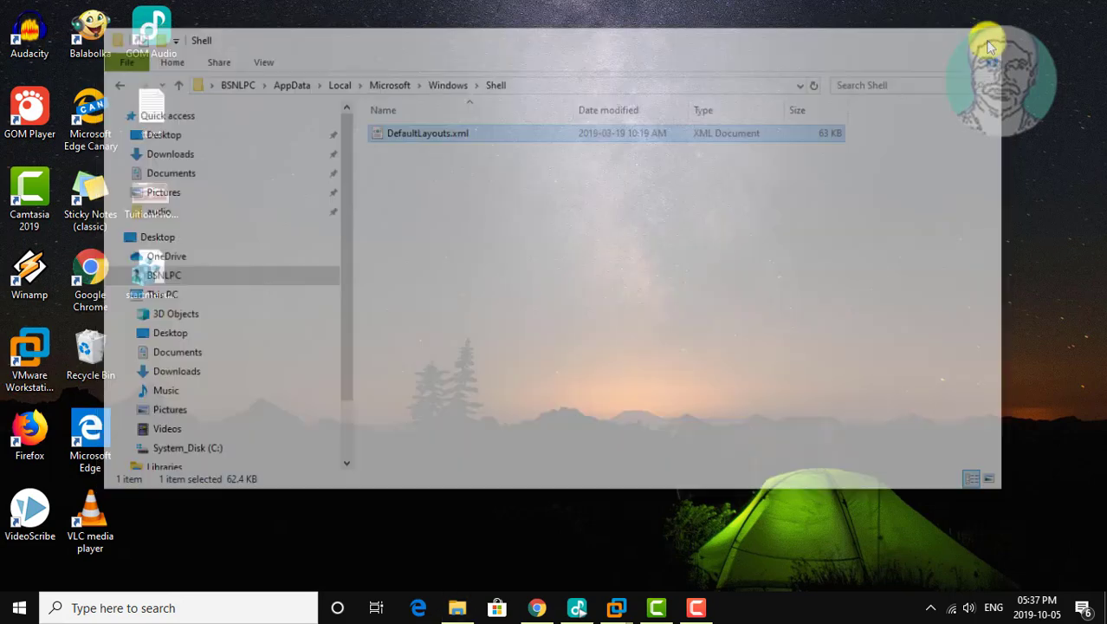
{"action": "left_click", "coordinate": [222, 333]}
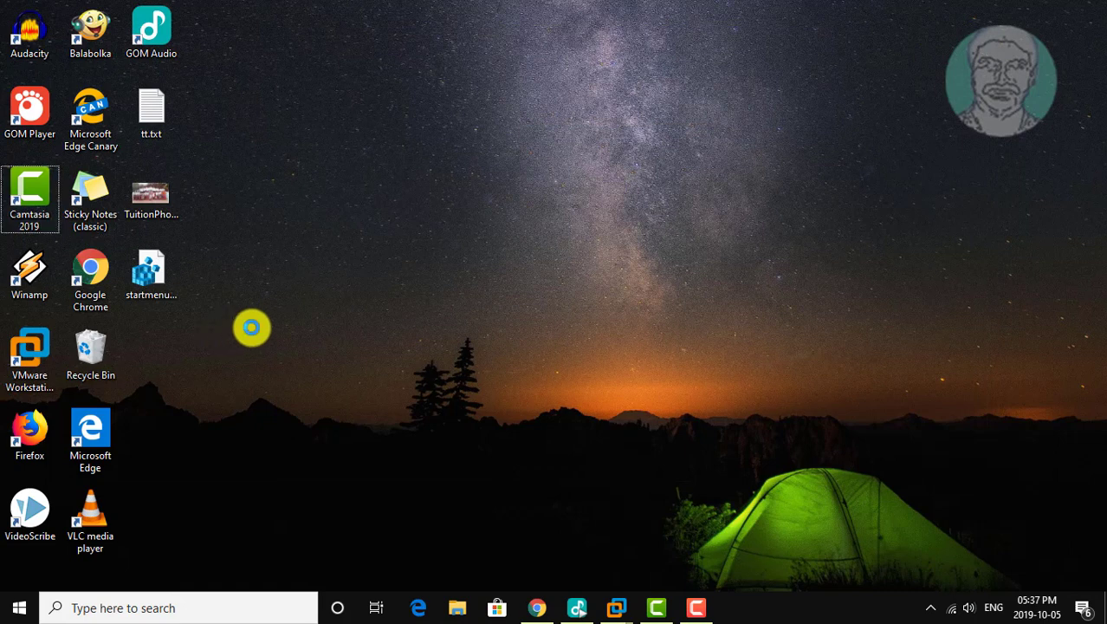
{"action": "right_click", "coordinate": [251, 327]}
{"action": "left_click", "coordinate": [277, 402]}
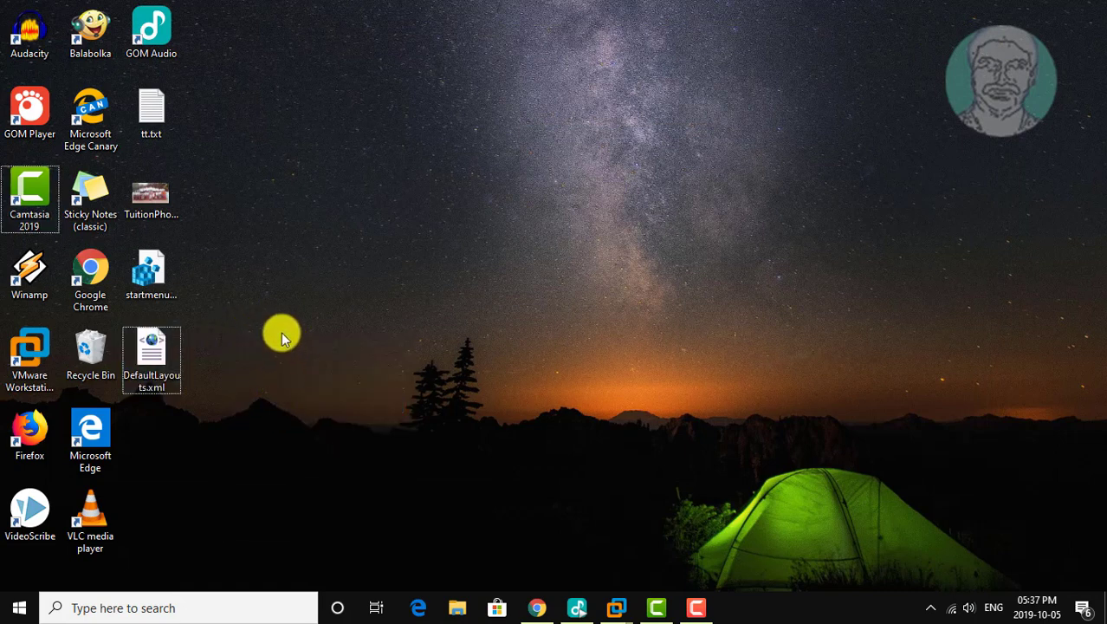
- Copy the startmenubackup.reg and DefaultLayouts.xml files on the Desktop together to the clipboard
{"action": "left_click_drag", "start_coordinate": [212, 260], "coordinate": [148, 401]}
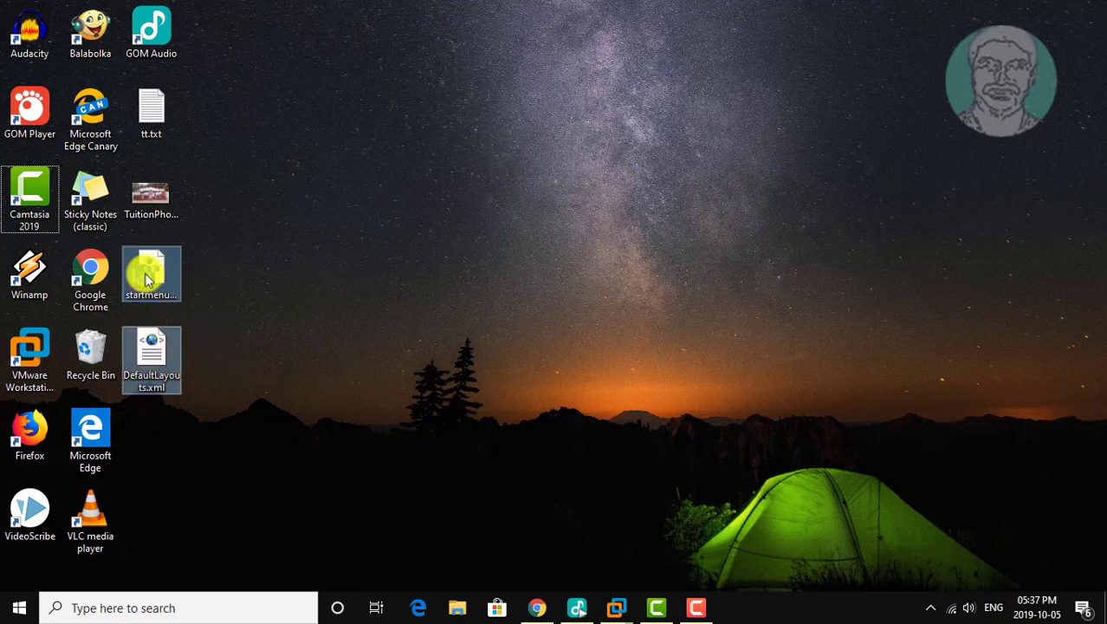
{"action": "right_click", "coordinate": [148, 269]}
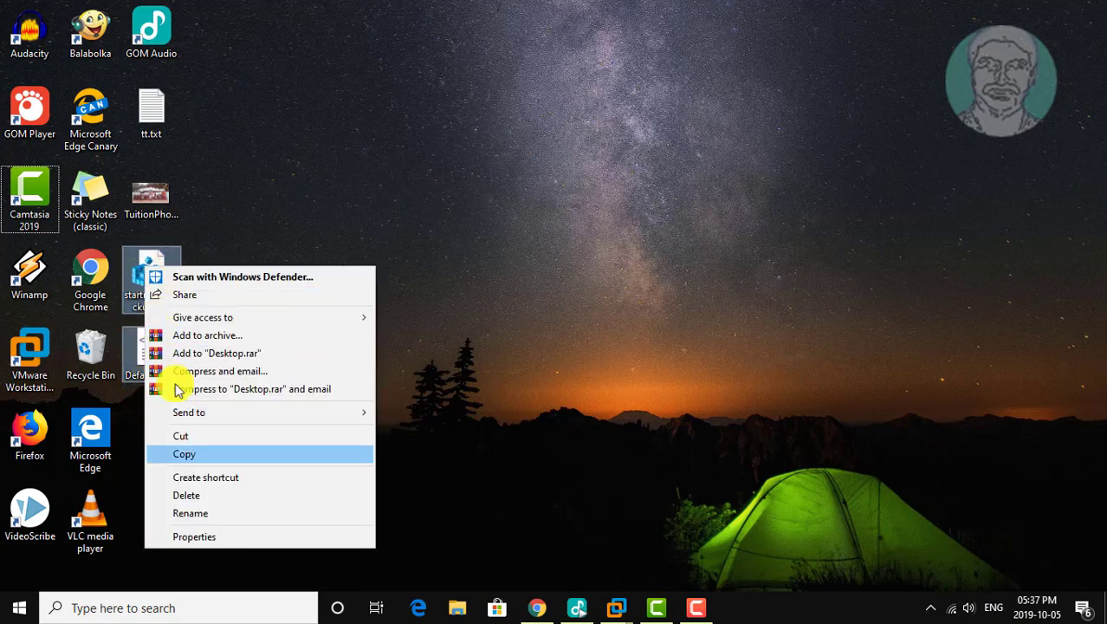
{"action": "left_click", "coordinate": [192, 454]}
{"action": "left_click", "coordinate": [345, 427]}
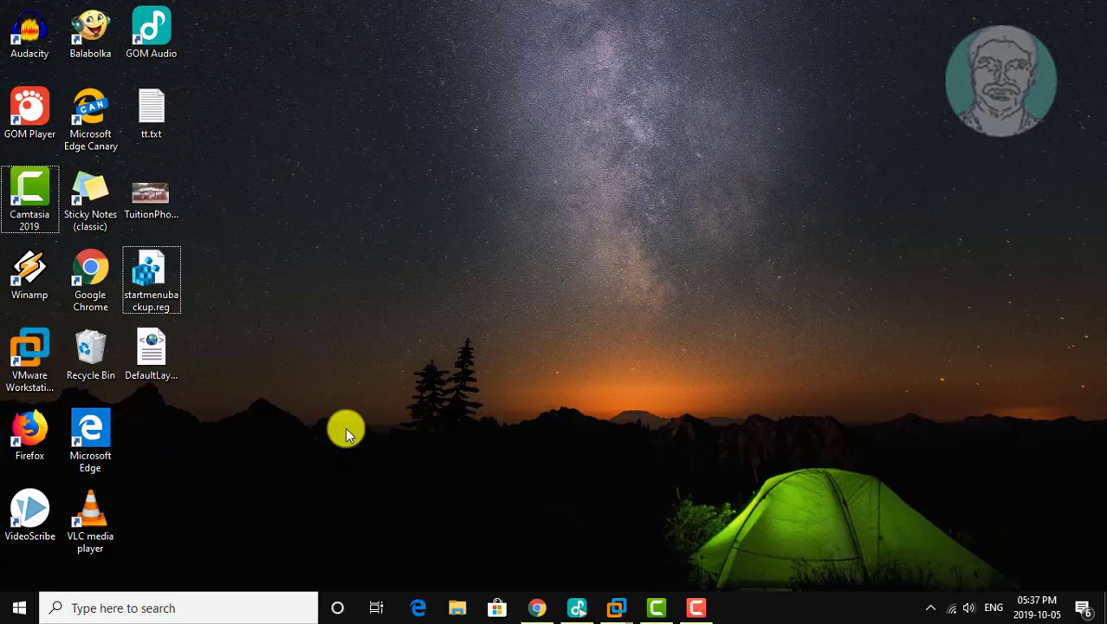
- Go to the Windows sign-in screen and sign in to the Admin account with the account password
{"action": "key", "text": "super+l"}
{"action": "type", "text": "•••"}
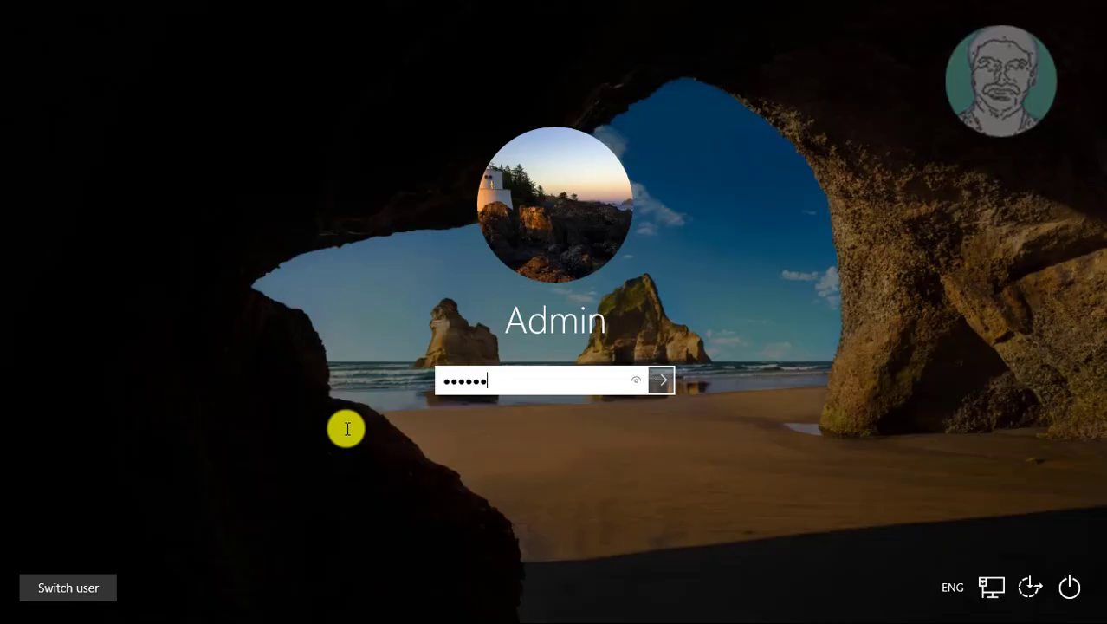
{"action": "key", "text": "Return"}
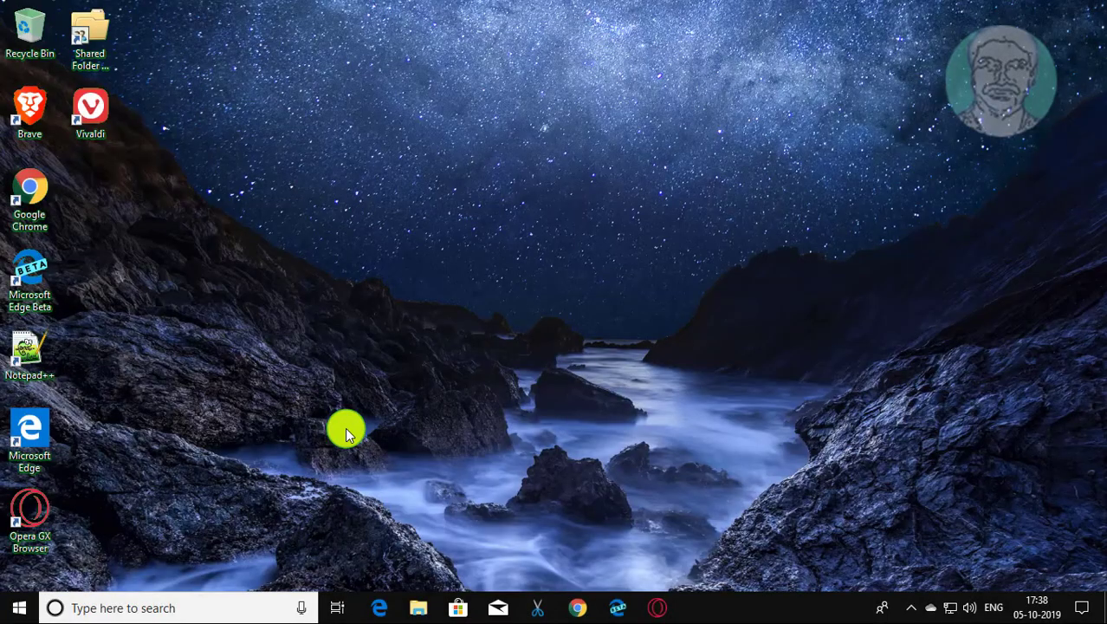
- Paste the copied DefaultLayouts and startmenubackup files onto the Admin account's desktop
{"action": "right_click", "coordinate": [233, 164]}
{"action": "left_click", "coordinate": [266, 232]}
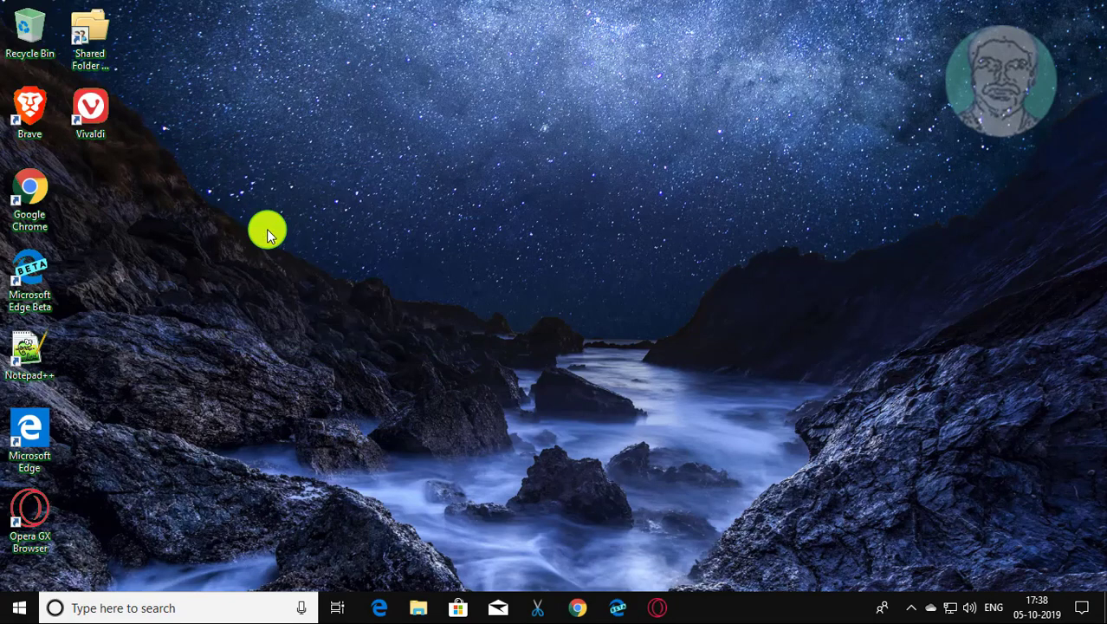
{"action": "left_click", "coordinate": [359, 192]}
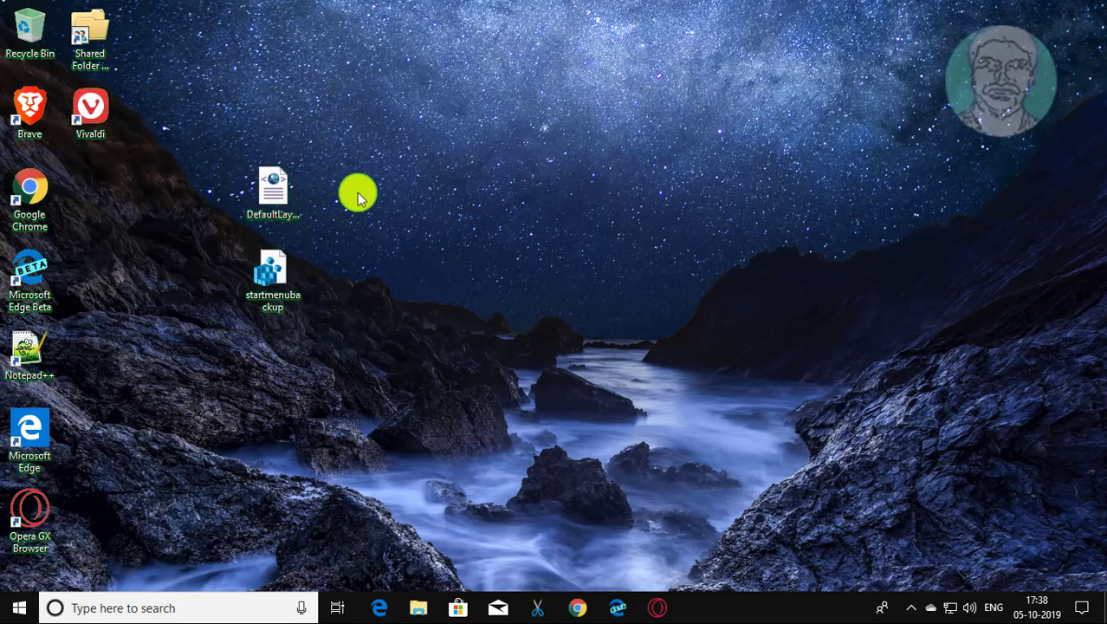
- Search for regedit and run Registry Editor as administrator, allowing it to make changes to the device
{"action": "left_click", "coordinate": [112, 607]}
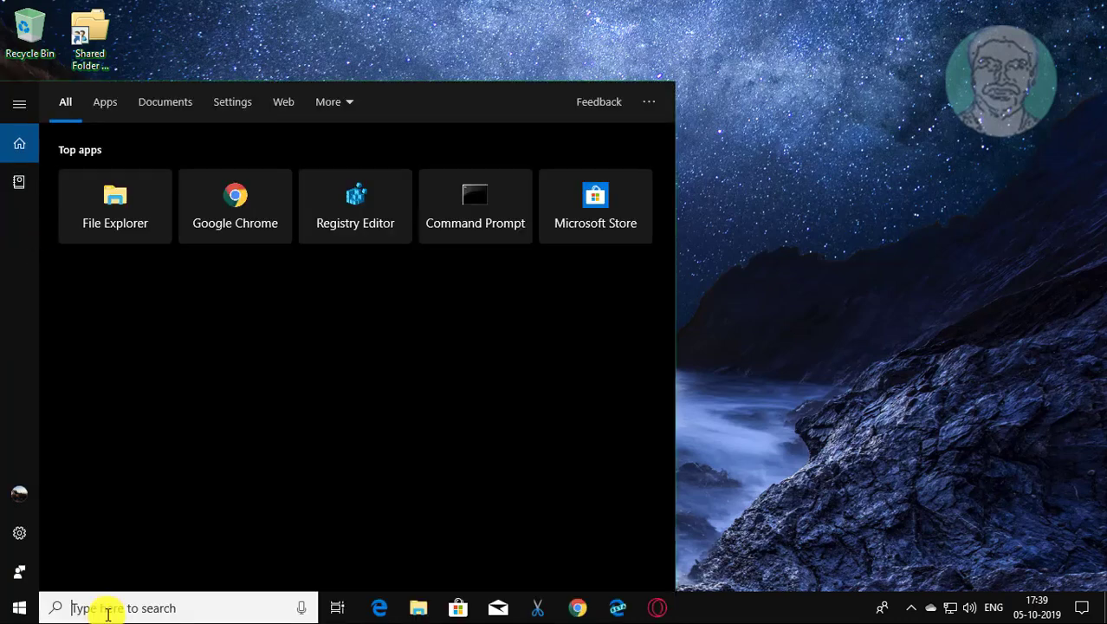
{"action": "type", "text": "regedit"}
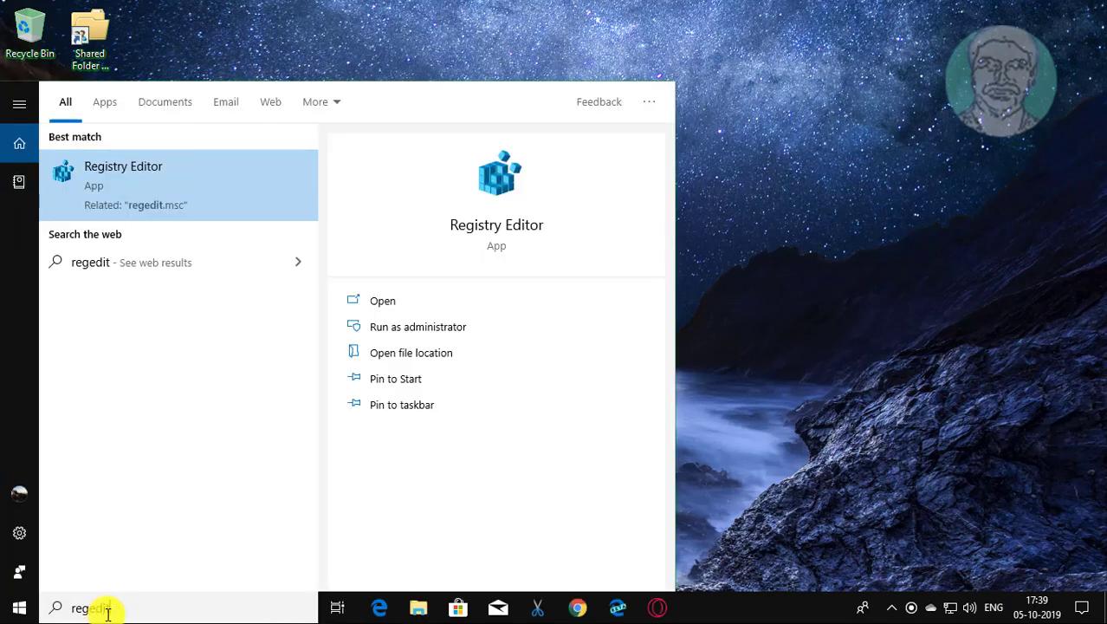
{"action": "right_click", "coordinate": [129, 183]}
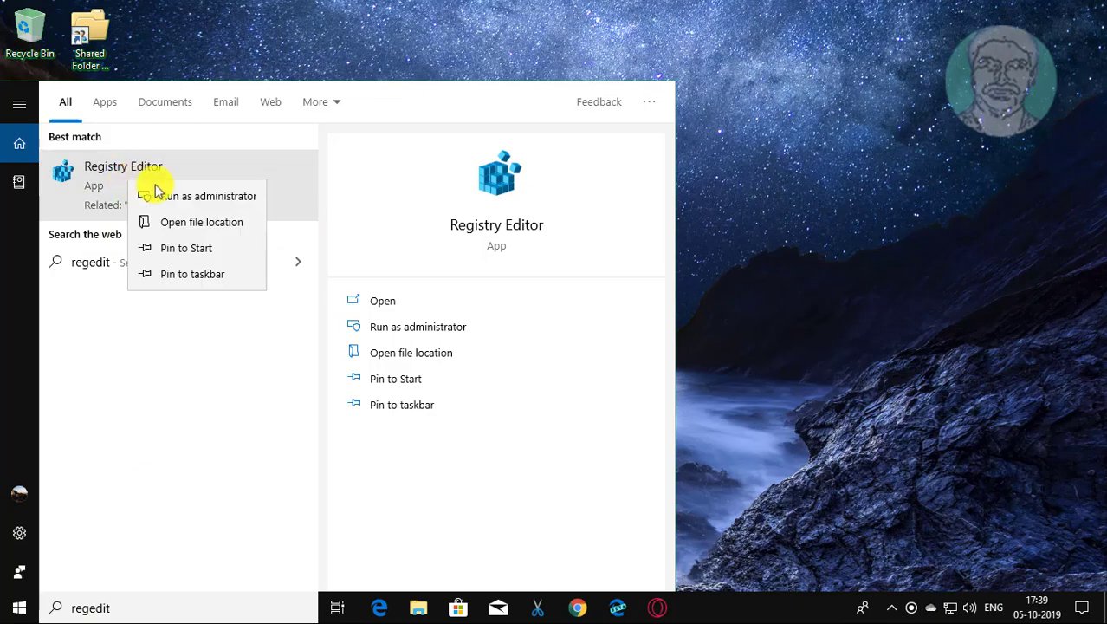
{"action": "left_click", "coordinate": [207, 196]}
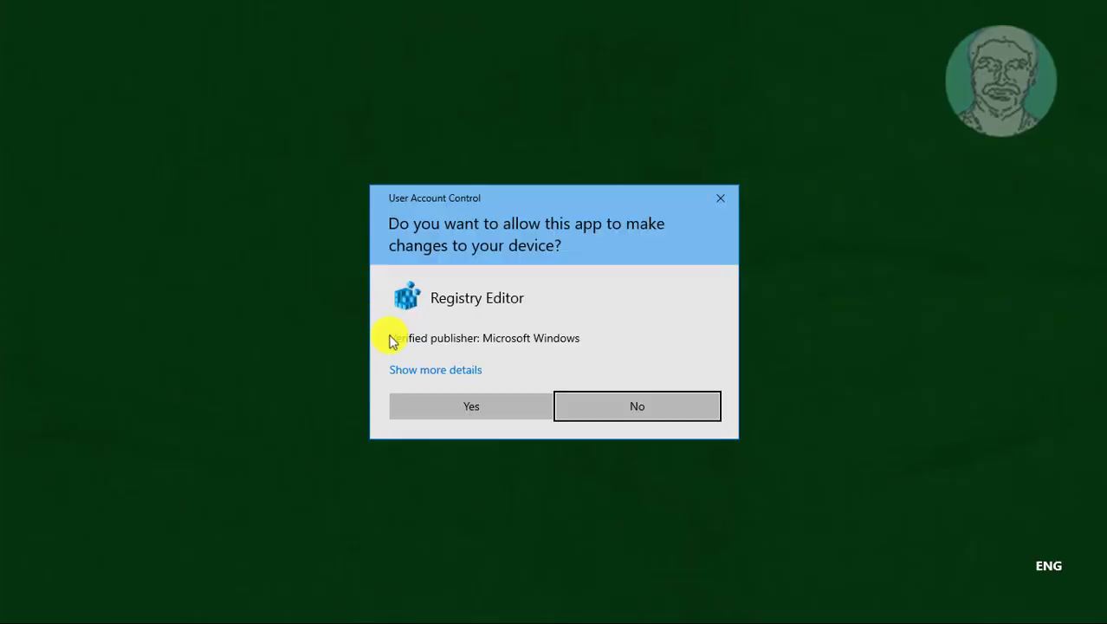
{"action": "left_click", "coordinate": [475, 406]}
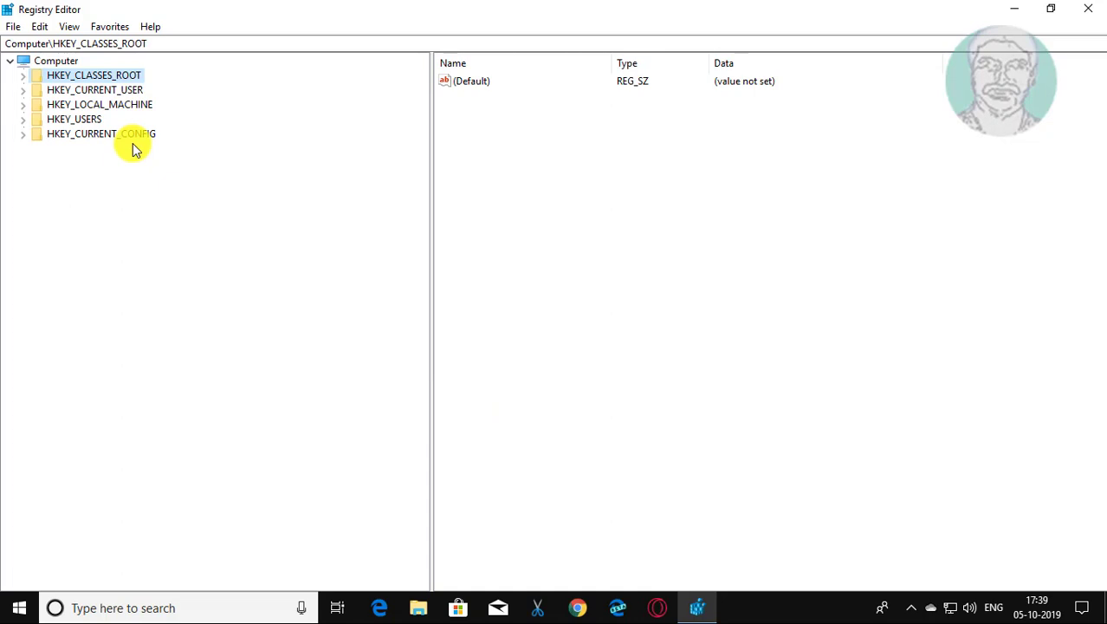
- Expand HKEY_CURRENT_USER and its Software key in the registry tree
{"action": "left_click", "coordinate": [86, 90]}
{"action": "left_click", "coordinate": [24, 92]}
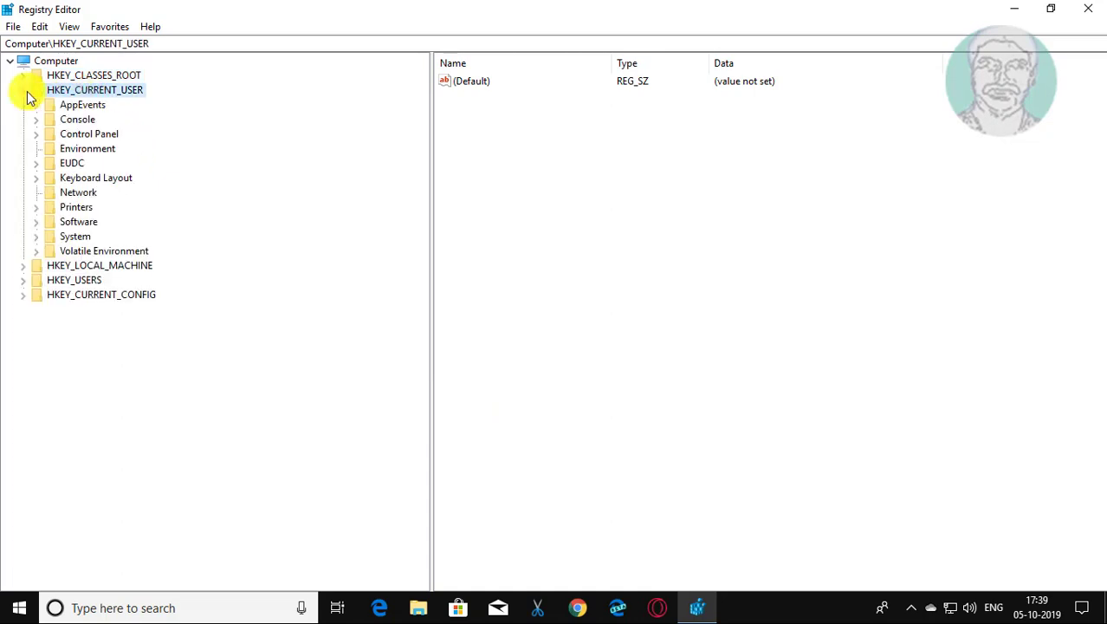
{"action": "left_click", "coordinate": [76, 221]}
{"action": "left_click", "coordinate": [36, 223]}
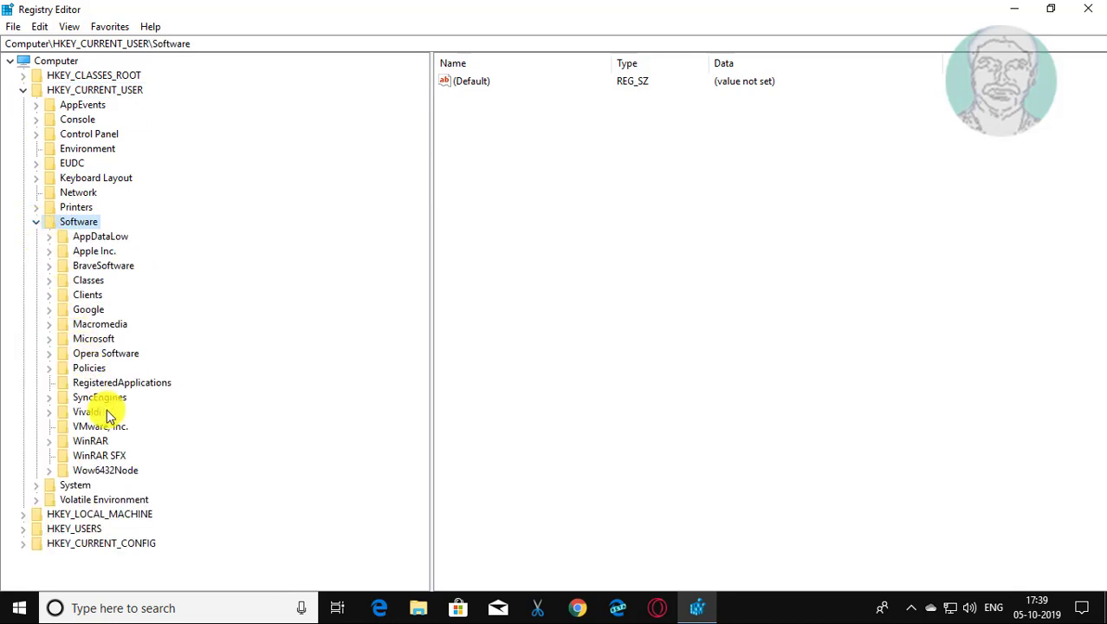
- Under HKEY_CURRENT_USER\Software, expand the keys Microsoft\Windows\CurrentVersion
{"action": "left_click", "coordinate": [90, 341]}
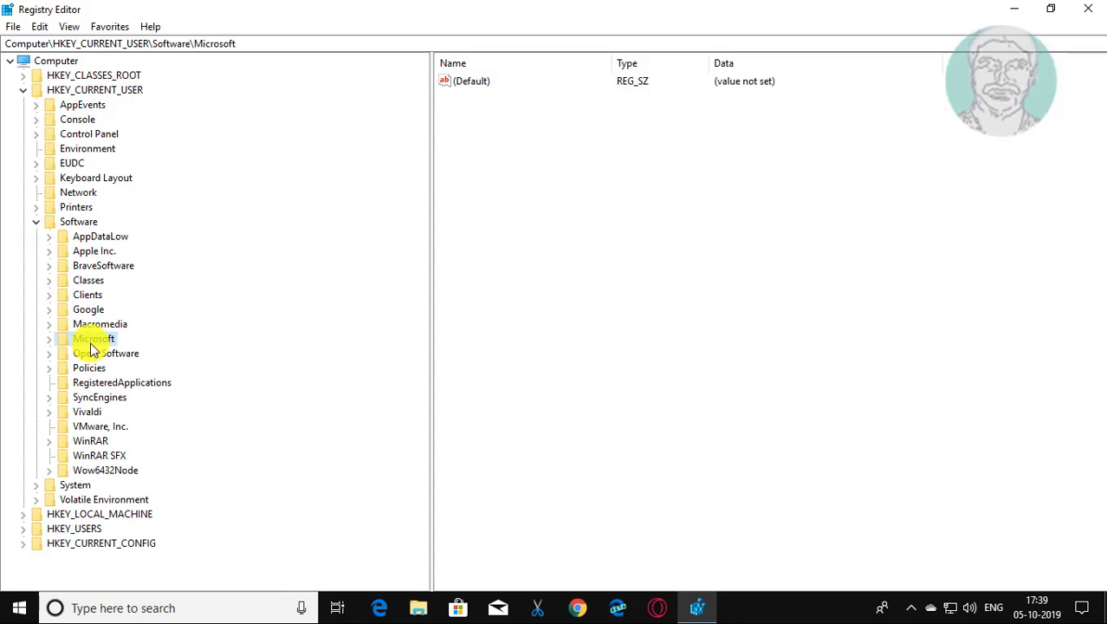
{"action": "left_click", "coordinate": [49, 338]}
{"action": "scroll", "coordinate": [130, 433], "scroll_direction": "up", "scroll_amount": 4}
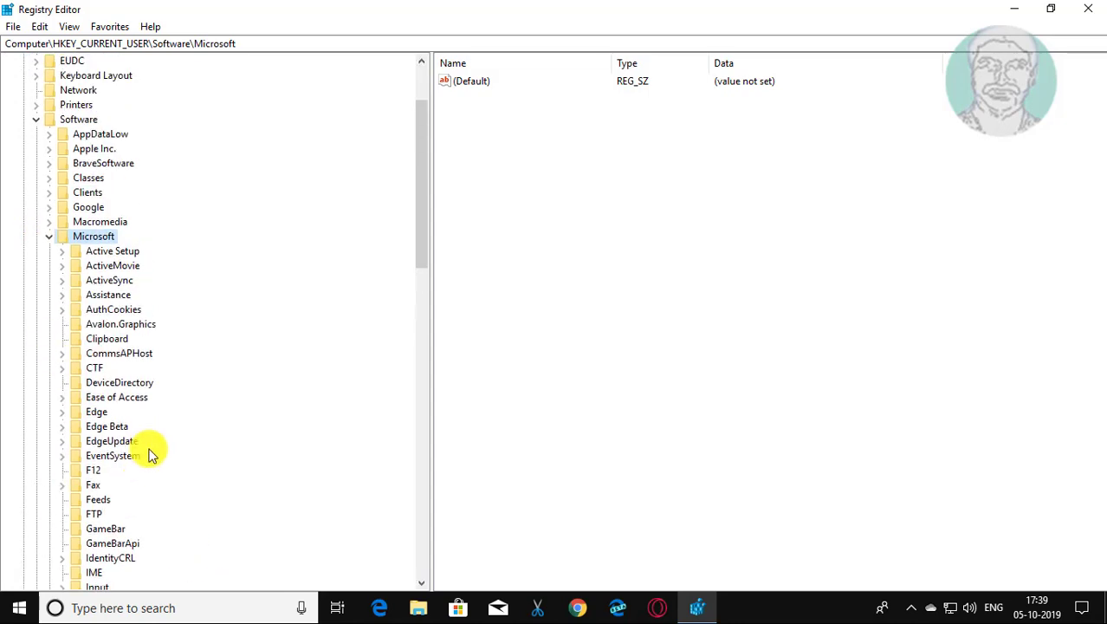
{"action": "scroll", "coordinate": [149, 454], "scroll_direction": "up", "scroll_amount": 3}
{"action": "scroll", "coordinate": [149, 454], "scroll_direction": "down", "scroll_amount": 10}
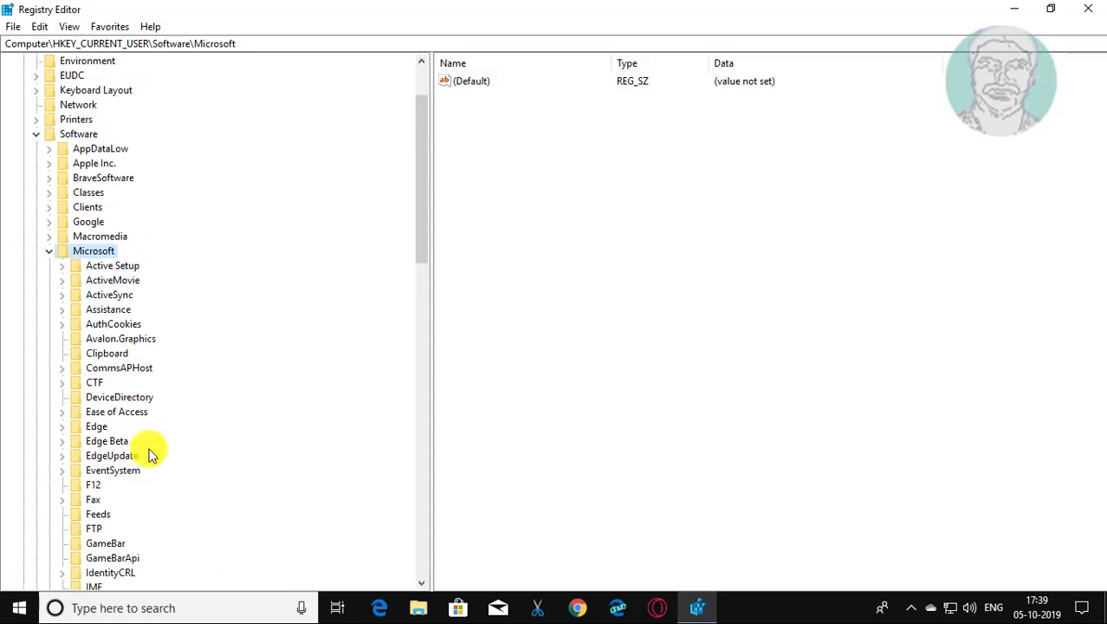
{"action": "scroll", "coordinate": [149, 453], "scroll_direction": "down", "scroll_amount": 9}
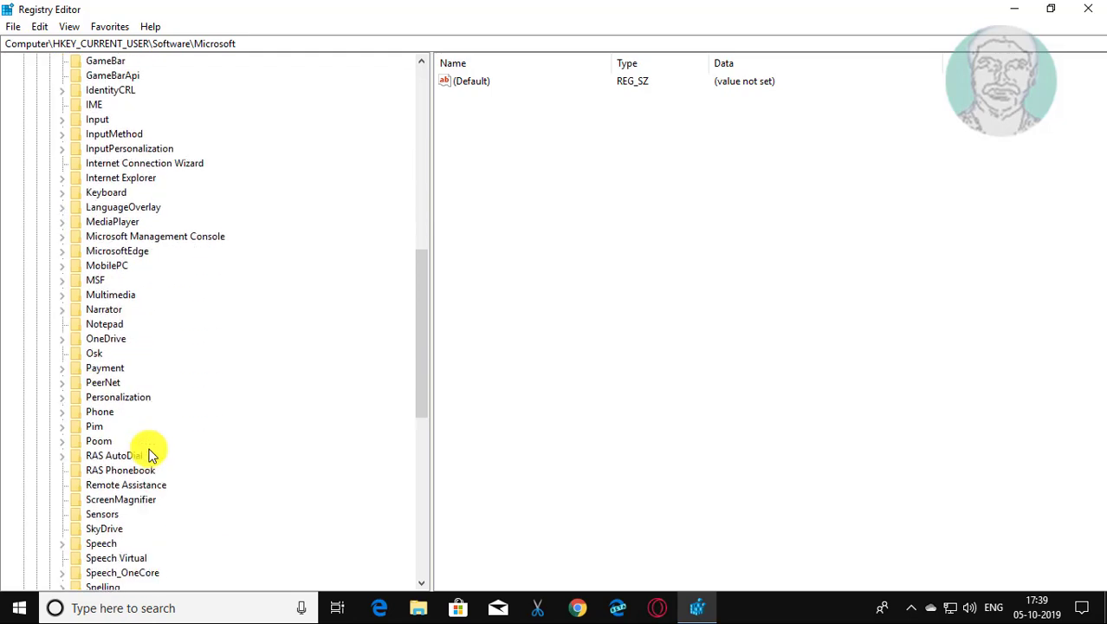
{"action": "scroll", "coordinate": [149, 454], "scroll_direction": "down", "scroll_amount": 2}
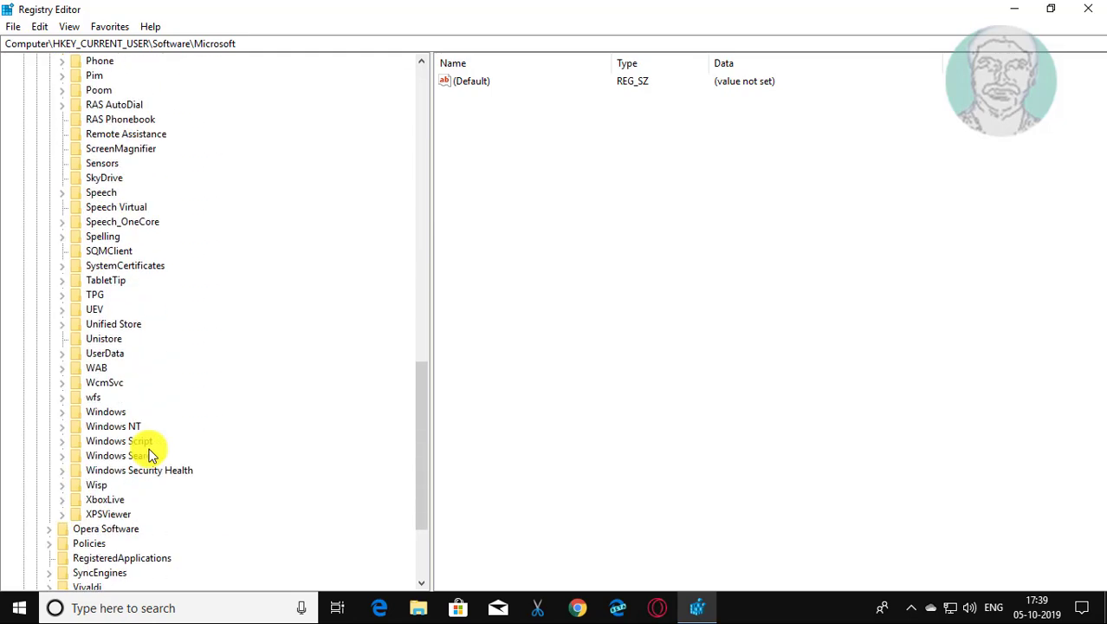
{"action": "left_click", "coordinate": [109, 412]}
{"action": "left_click", "coordinate": [61, 412]}
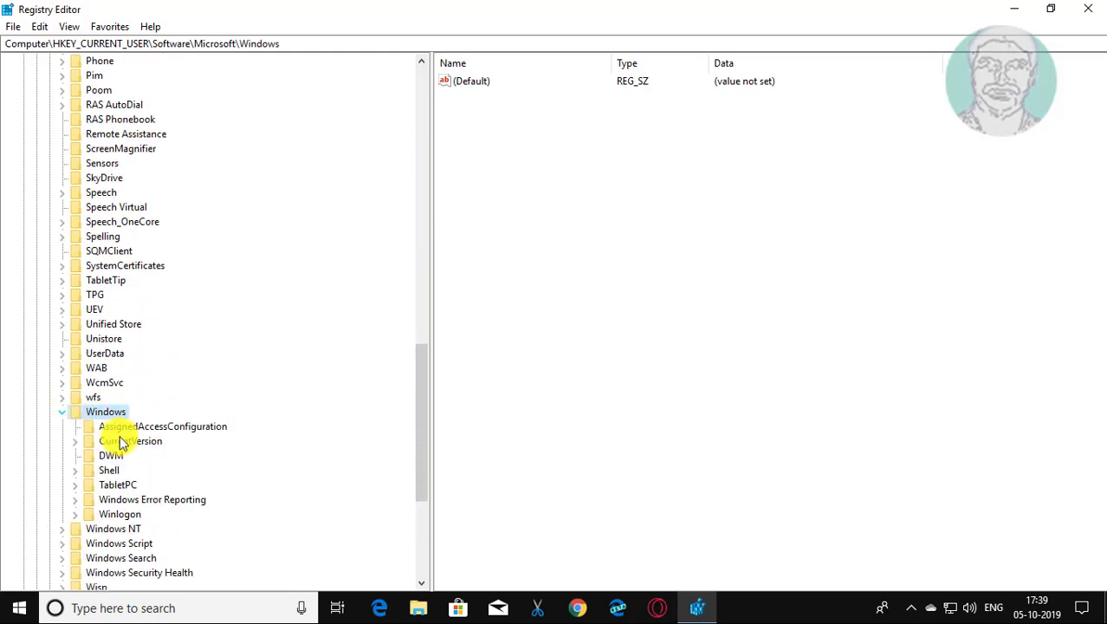
{"action": "left_click", "coordinate": [115, 441]}
{"action": "left_click", "coordinate": [75, 445]}
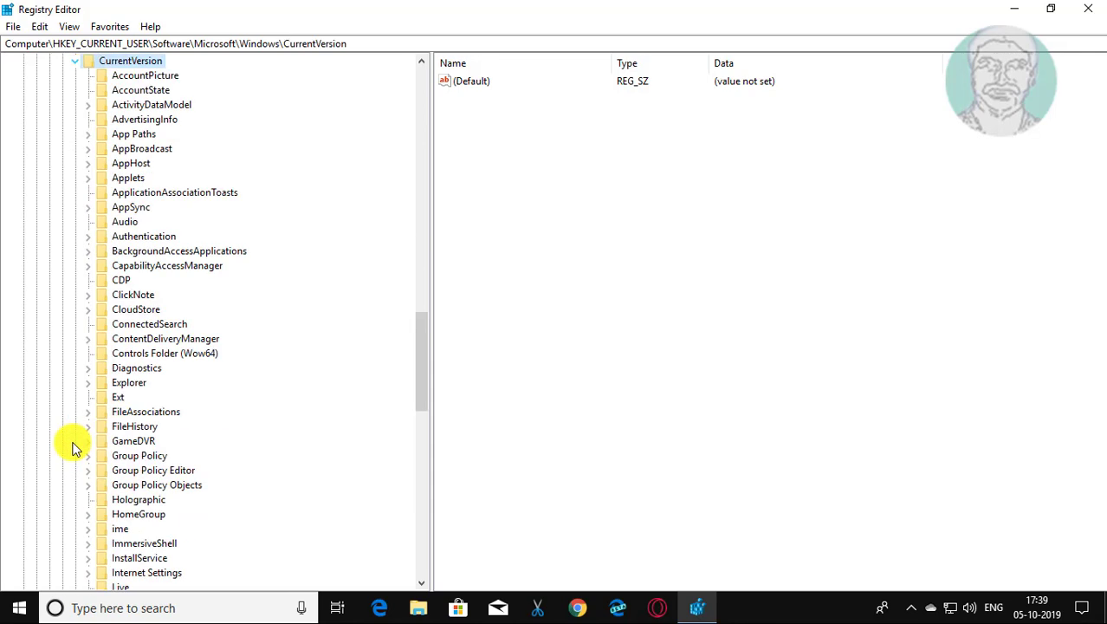
- Under CurrentVersion, expand the registry keys CloudStore\Store\Cache
{"action": "scroll", "coordinate": [168, 426], "scroll_direction": "down", "scroll_amount": 2}
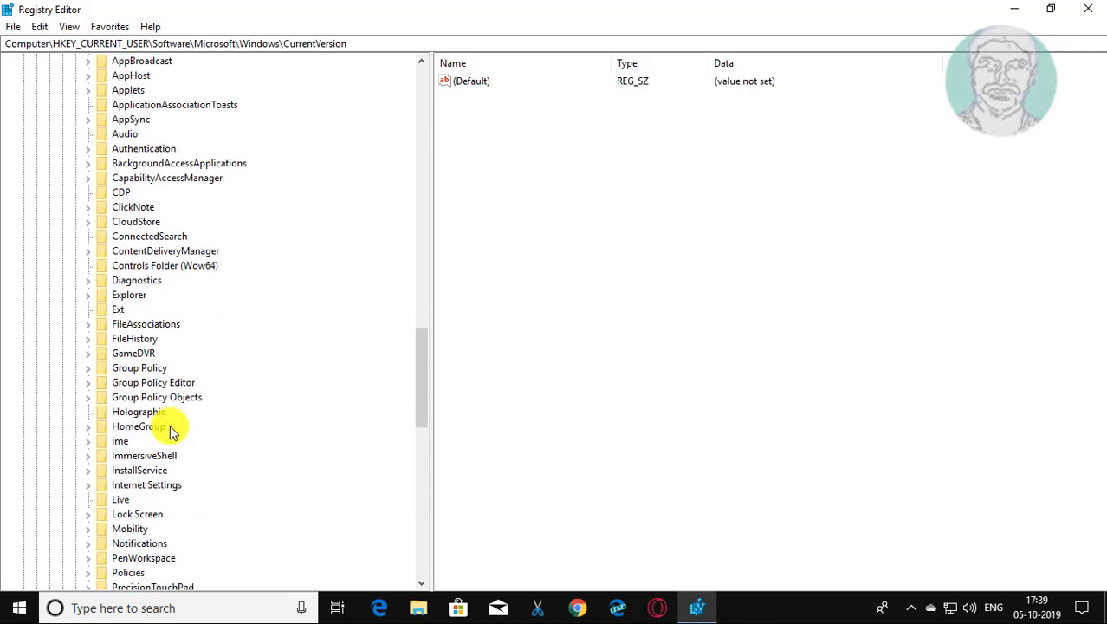
{"action": "scroll", "coordinate": [170, 431], "scroll_direction": "up", "scroll_amount": 2}
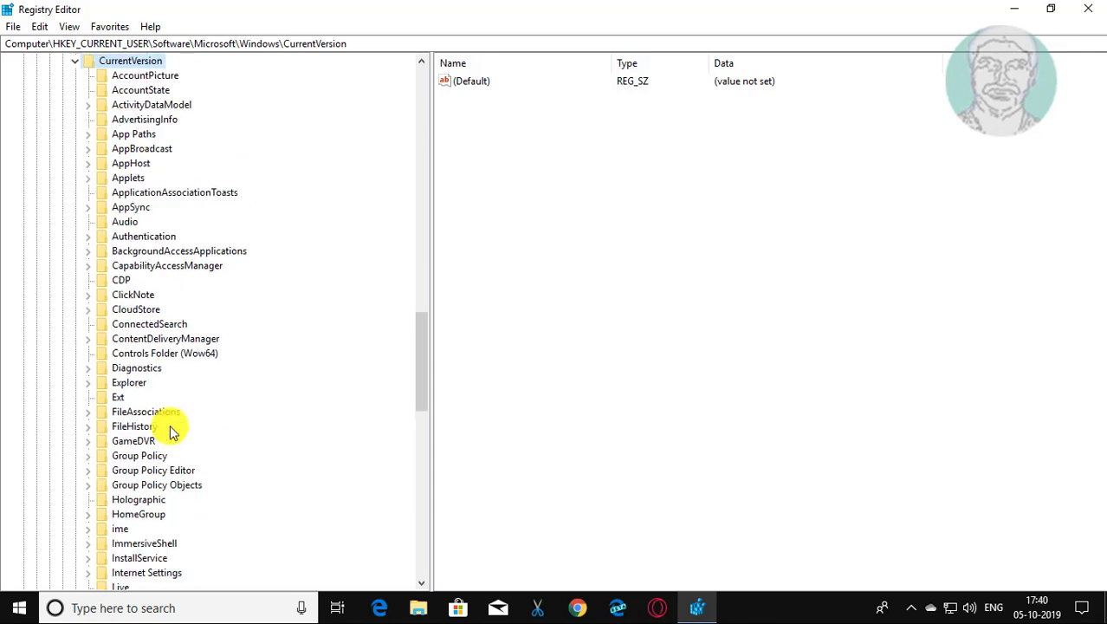
{"action": "left_click", "coordinate": [127, 309]}
{"action": "left_click", "coordinate": [88, 310]}
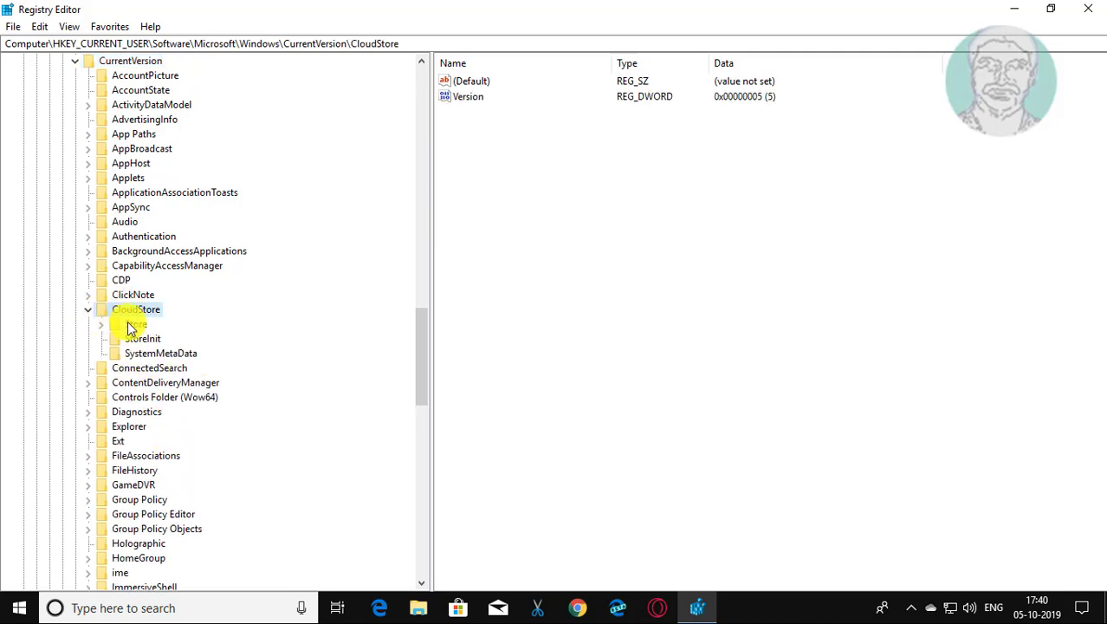
{"action": "left_click", "coordinate": [128, 326]}
{"action": "left_click", "coordinate": [100, 324]}
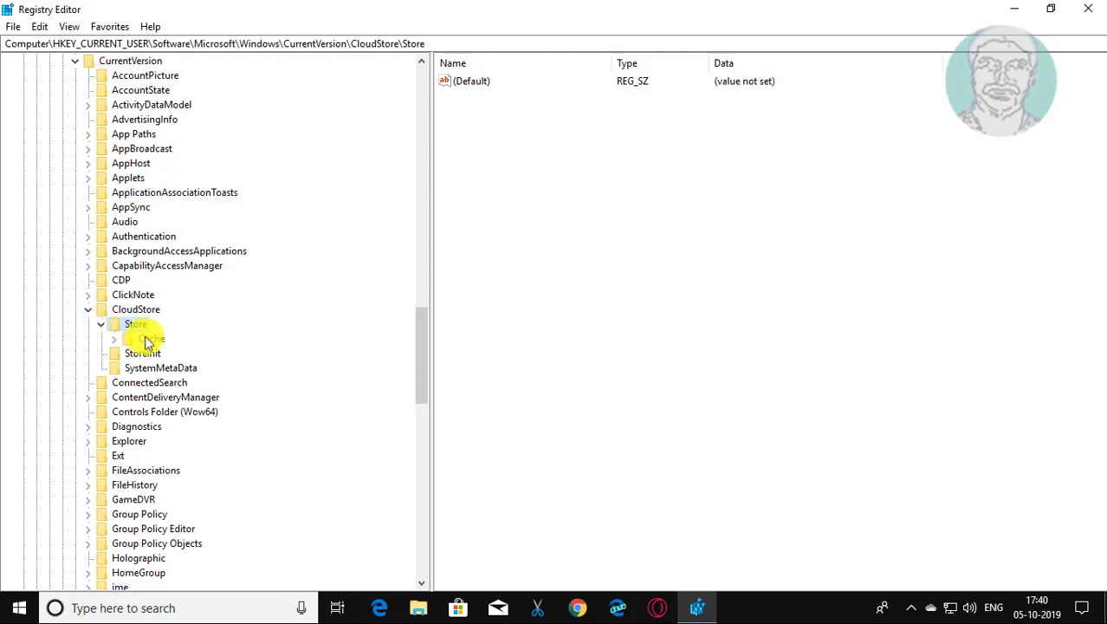
{"action": "left_click", "coordinate": [149, 338]}
{"action": "left_click", "coordinate": [116, 339]}
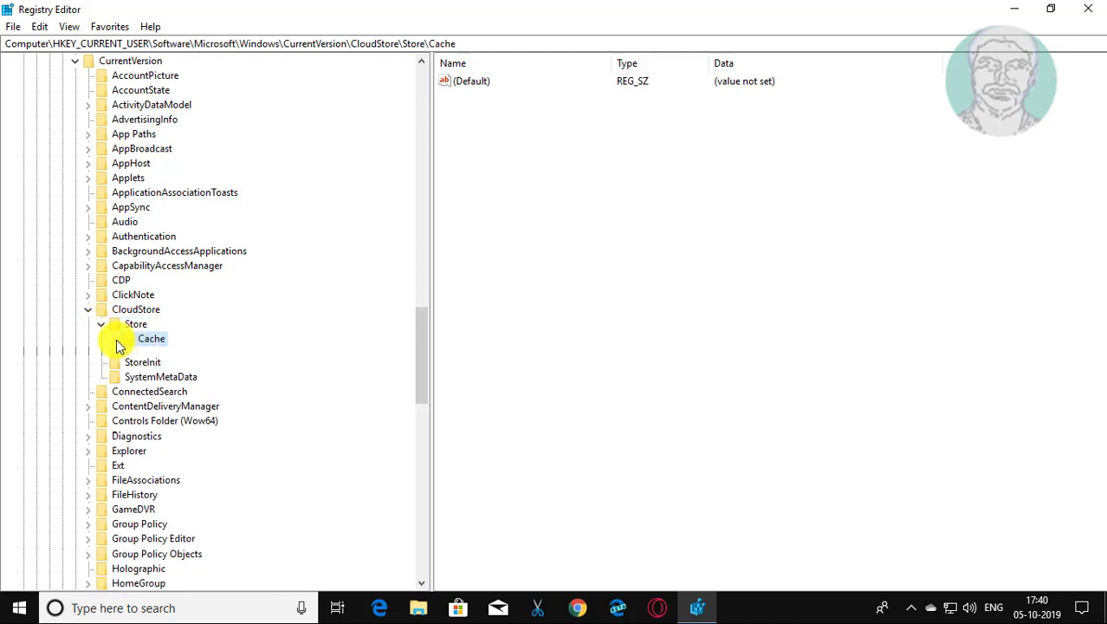
- Delete the DefaultAccount key and all its subkeys from CloudStore\Store\Cache in the registry
{"action": "left_click", "coordinate": [182, 353]}
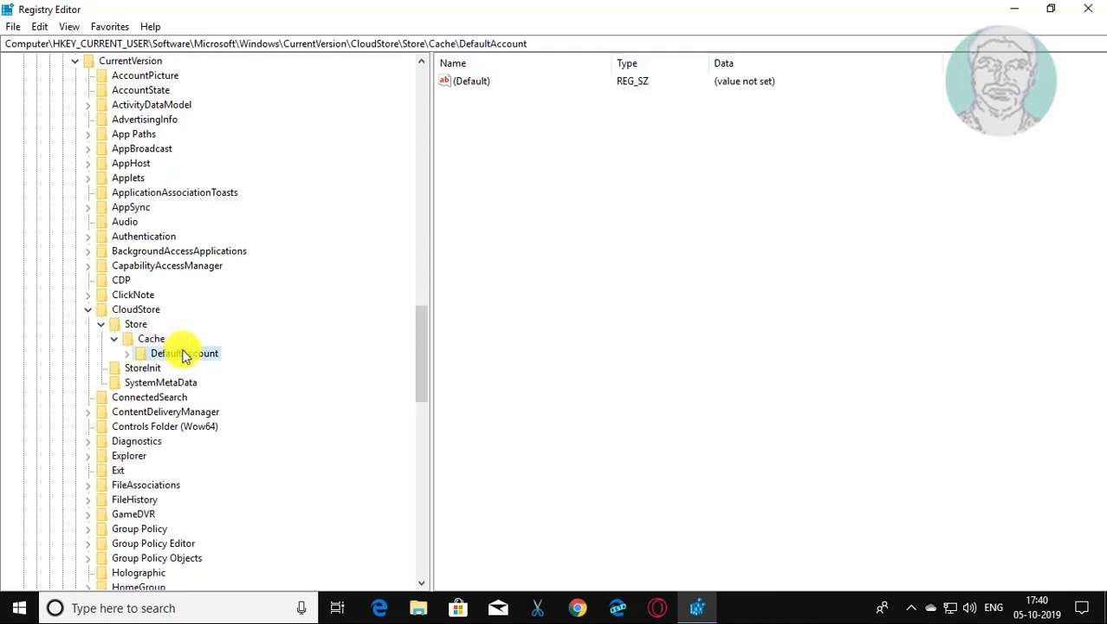
{"action": "left_click", "coordinate": [127, 352]}
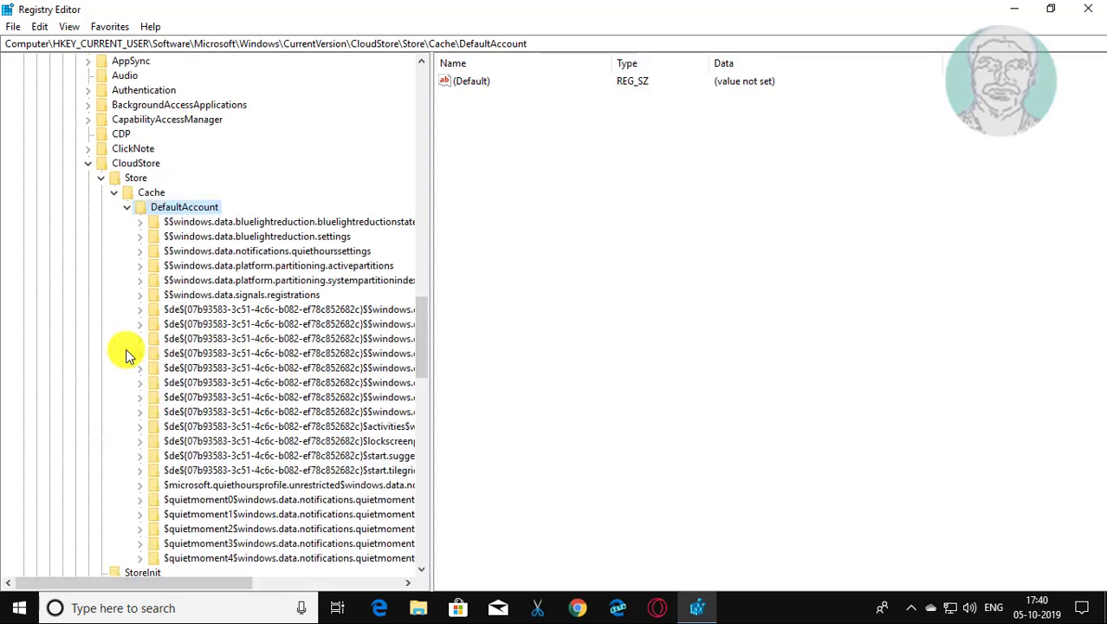
{"action": "right_click", "coordinate": [192, 213]}
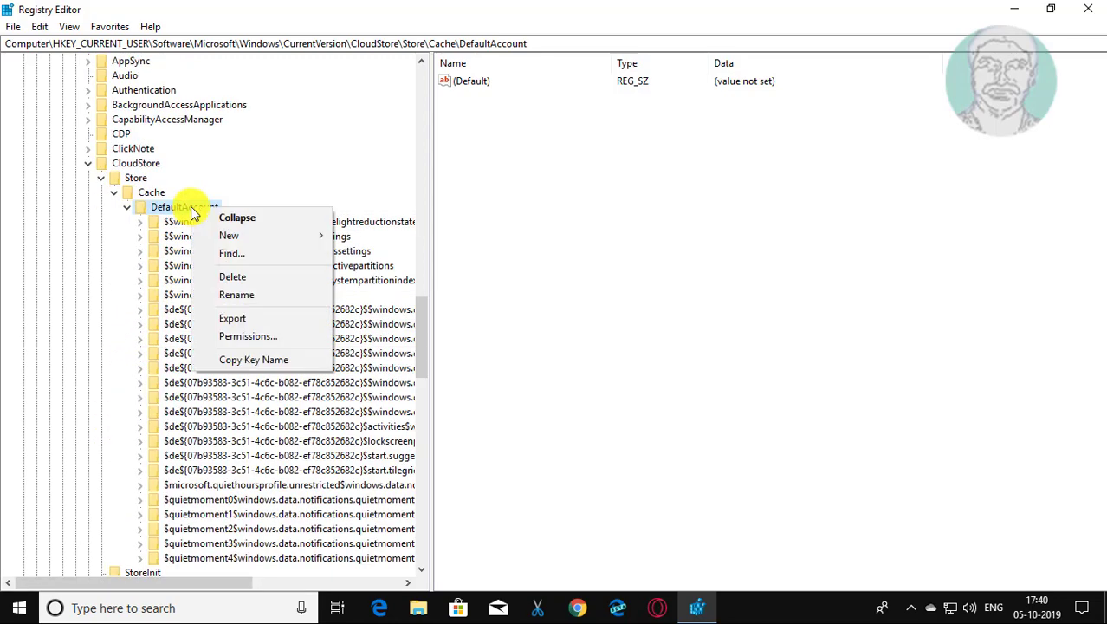
{"action": "left_click", "coordinate": [242, 278]}
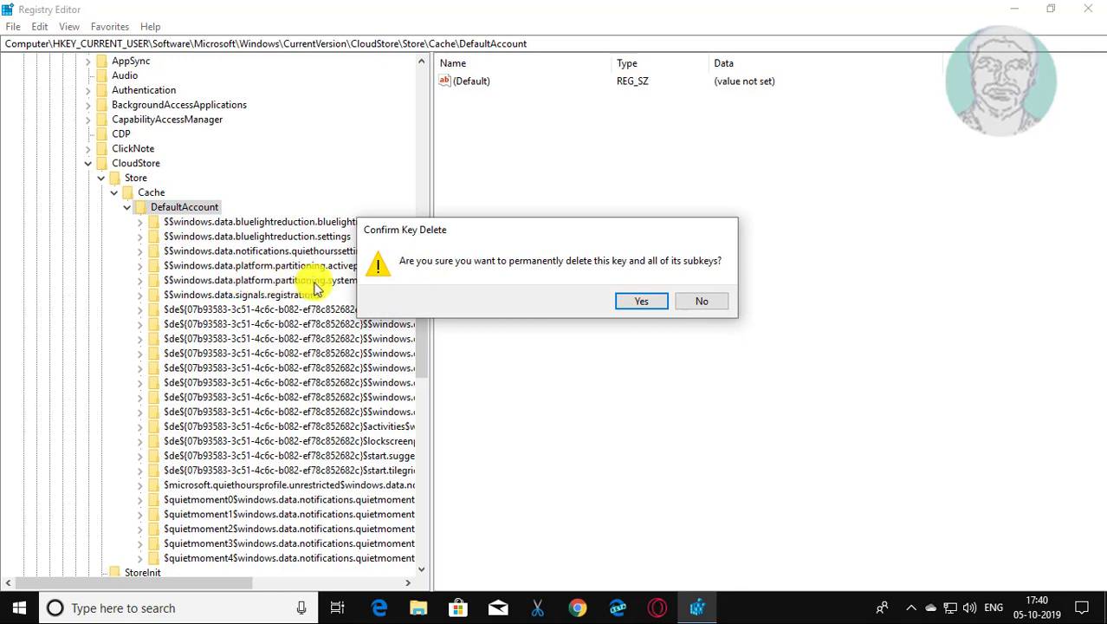
{"action": "left_click", "coordinate": [642, 302]}
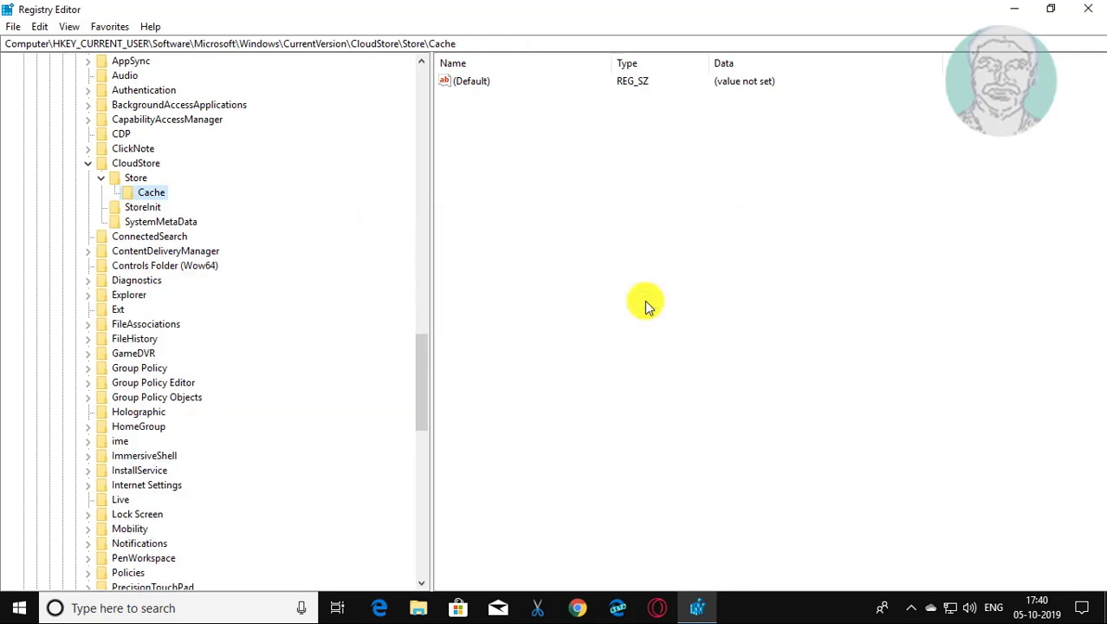
- Collapse the expanded registry keys back to HKEY_CURRENT_USER and close Registry Editor
{"action": "left_click", "coordinate": [87, 164]}
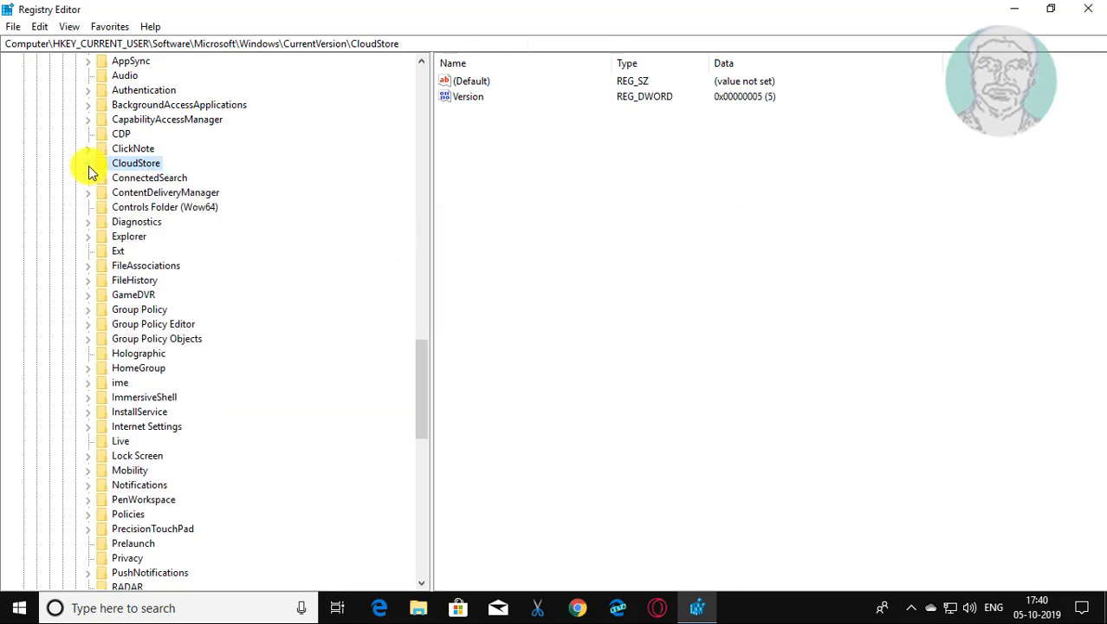
{"action": "left_click_drag", "start_coordinate": [420, 378], "coordinate": [435, 45]}
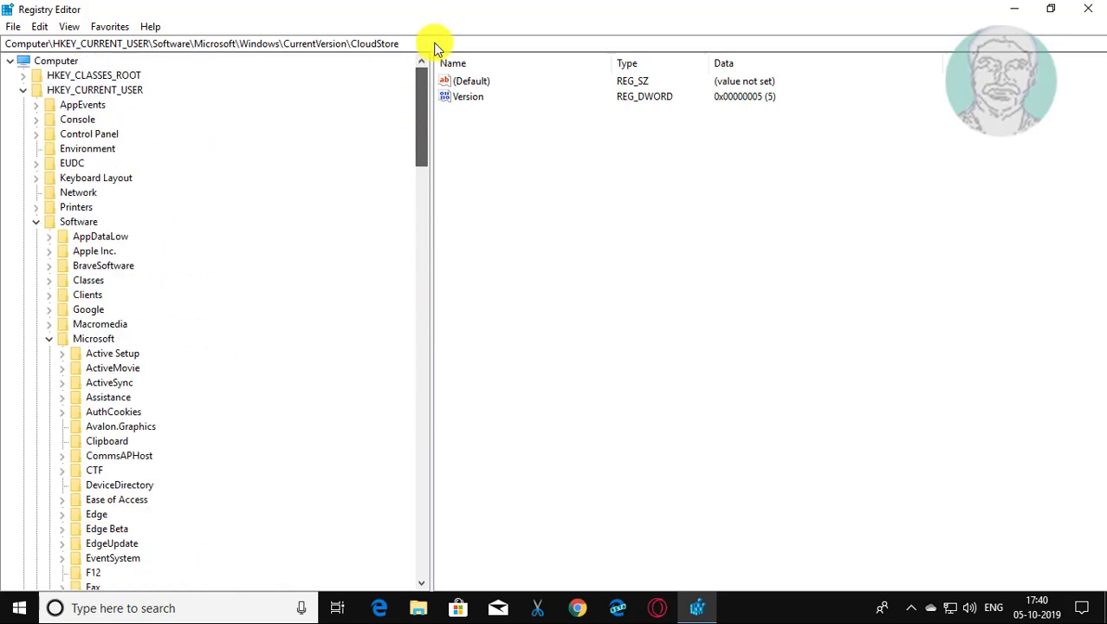
{"action": "left_click", "coordinate": [48, 338]}
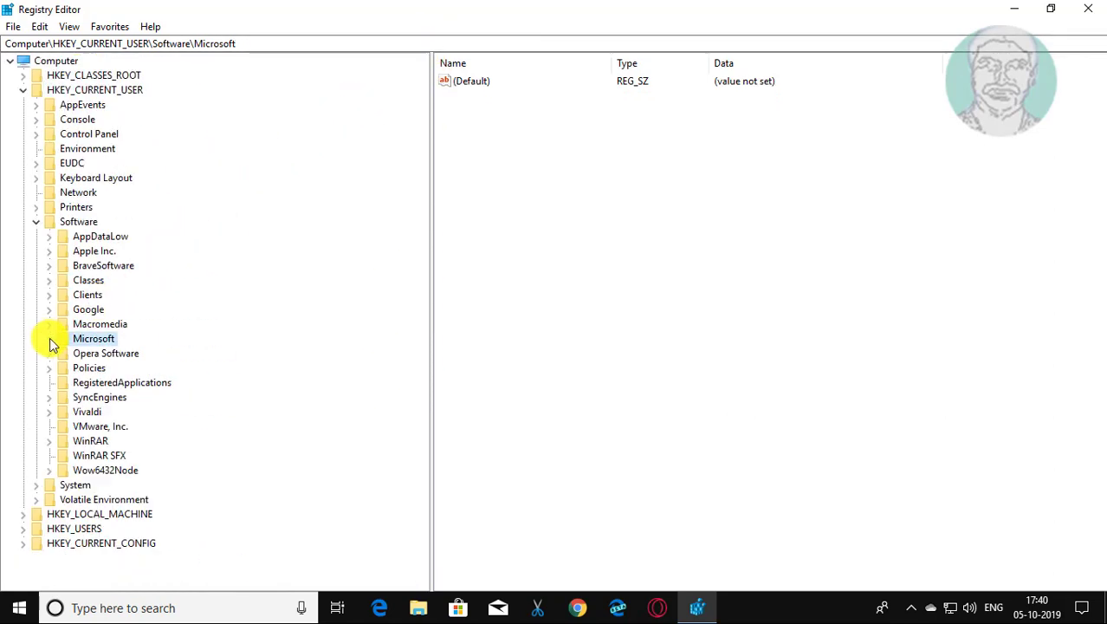
{"action": "left_click", "coordinate": [36, 207]}
{"action": "left_click", "coordinate": [23, 90]}
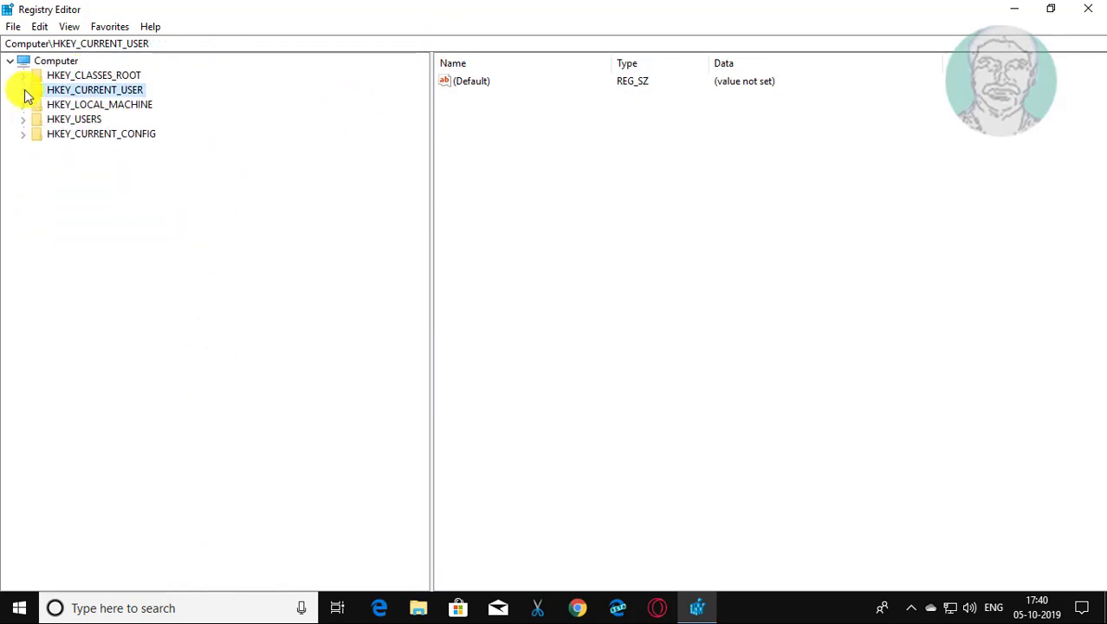
{"action": "left_click", "coordinate": [1084, 10]}
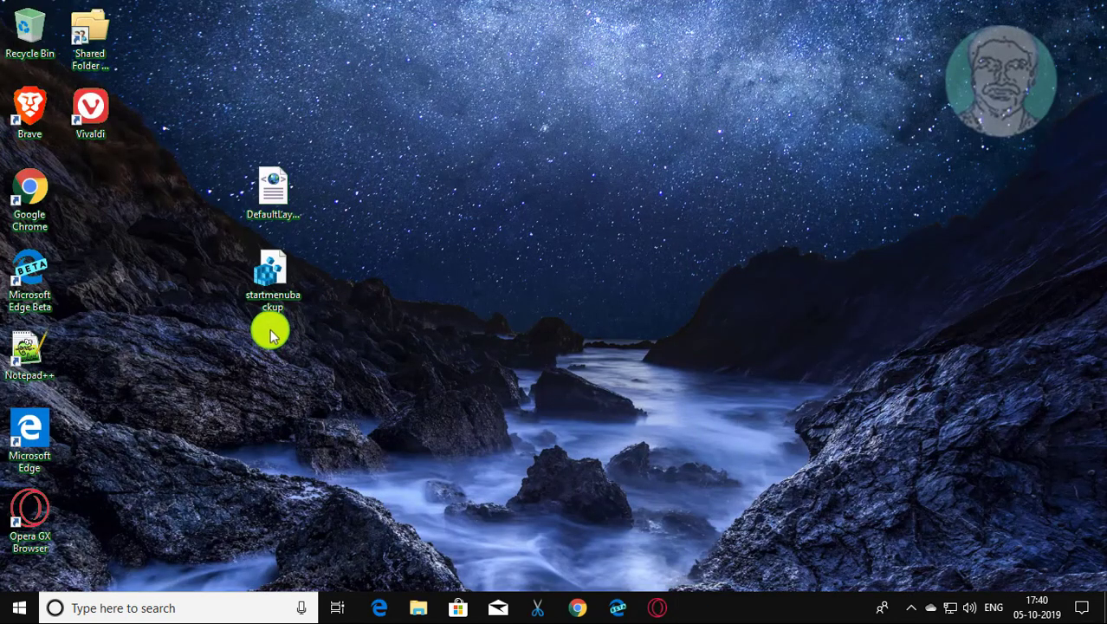
- Merge the desktop file startmenubackup.reg into the registry, allowing Registry Editor to make changes and confirming the import
{"action": "right_click", "coordinate": [279, 271]}
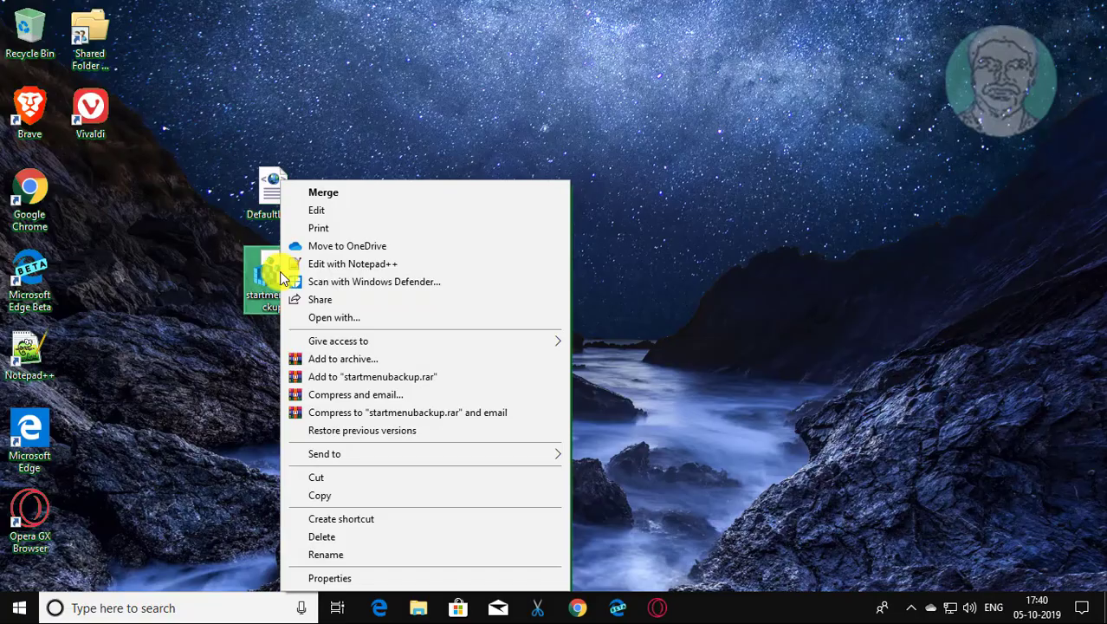
{"action": "left_click", "coordinate": [327, 191]}
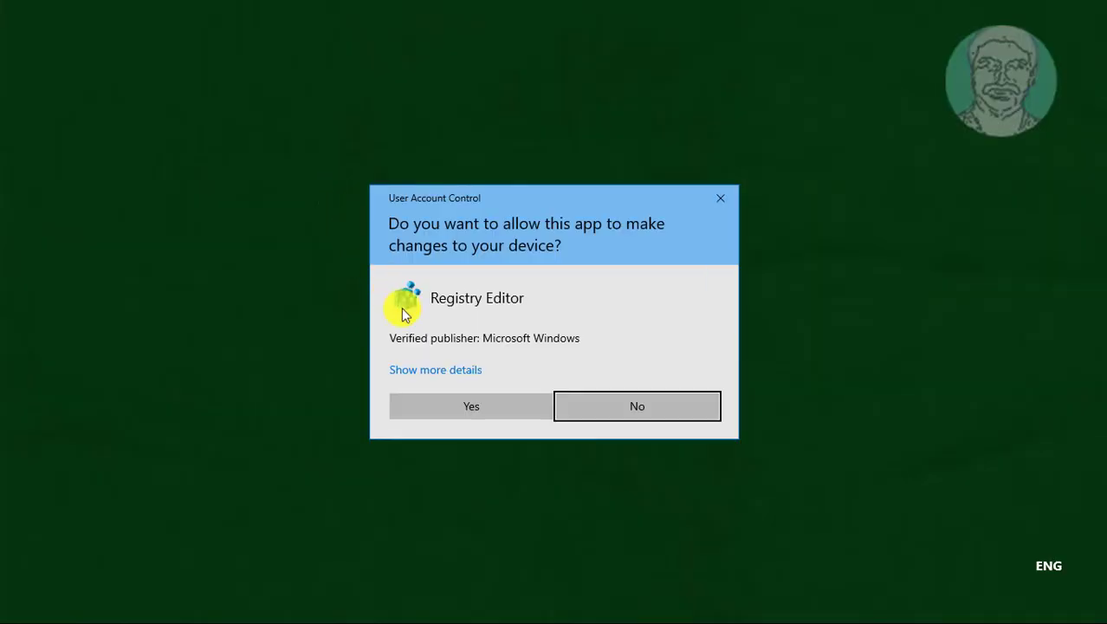
{"action": "left_click", "coordinate": [464, 409]}
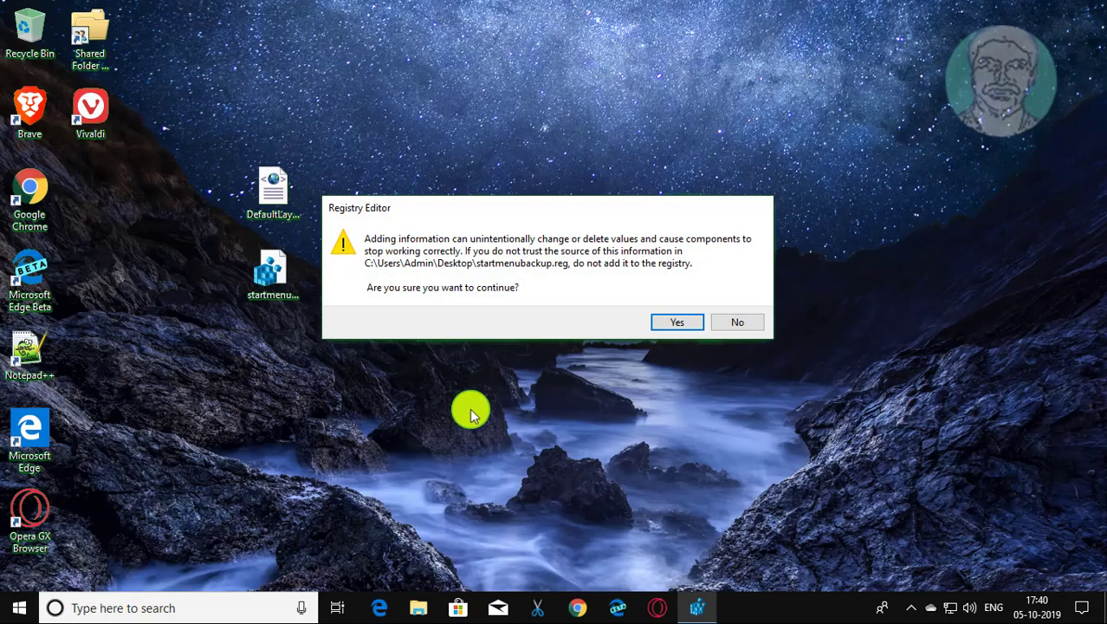
{"action": "left_click", "coordinate": [678, 323]}
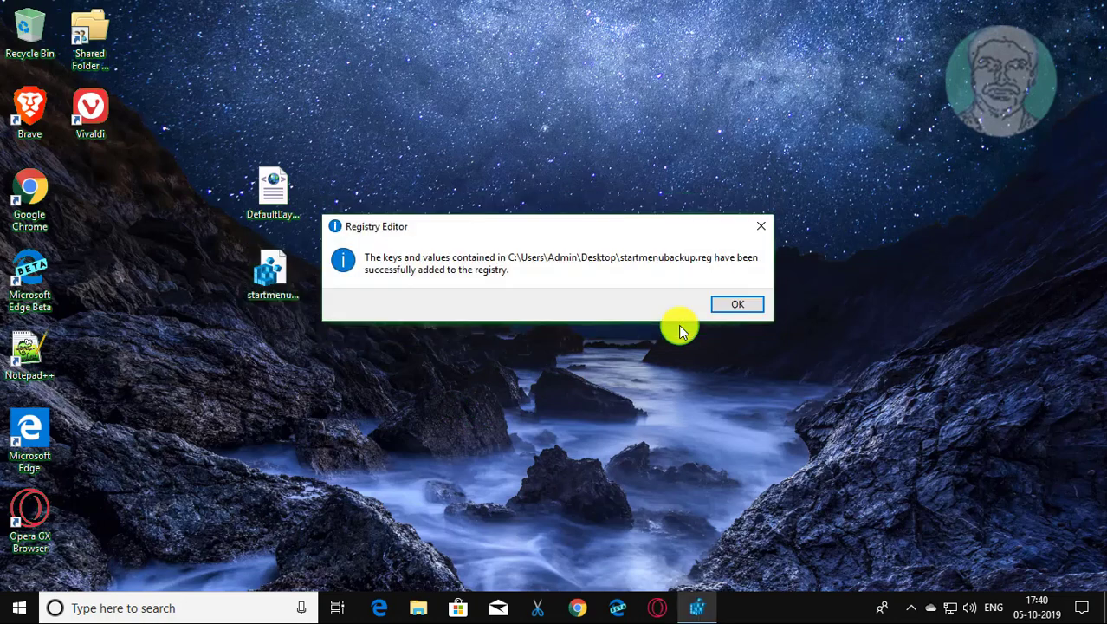
{"action": "left_click", "coordinate": [737, 305]}
{"action": "left_click", "coordinate": [338, 457]}
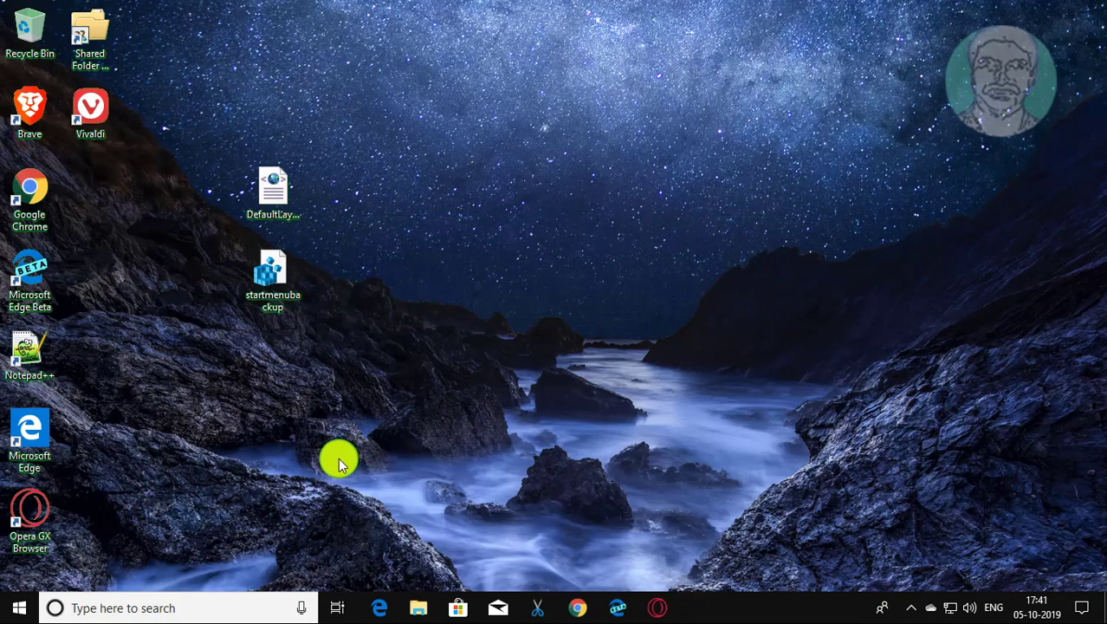
- Open the folder %LocalAppData%\Microsoft\Windows\Shell in File Explorer and move its window clear of the desktop backup files
{"action": "left_click", "coordinate": [416, 609]}
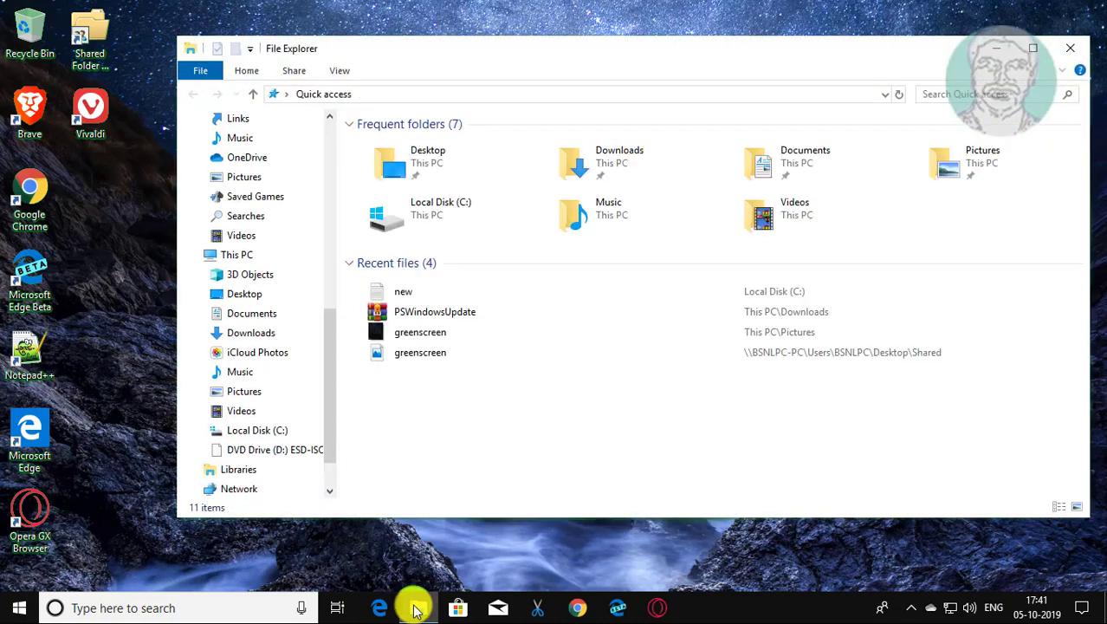
{"action": "left_click", "coordinate": [384, 92]}
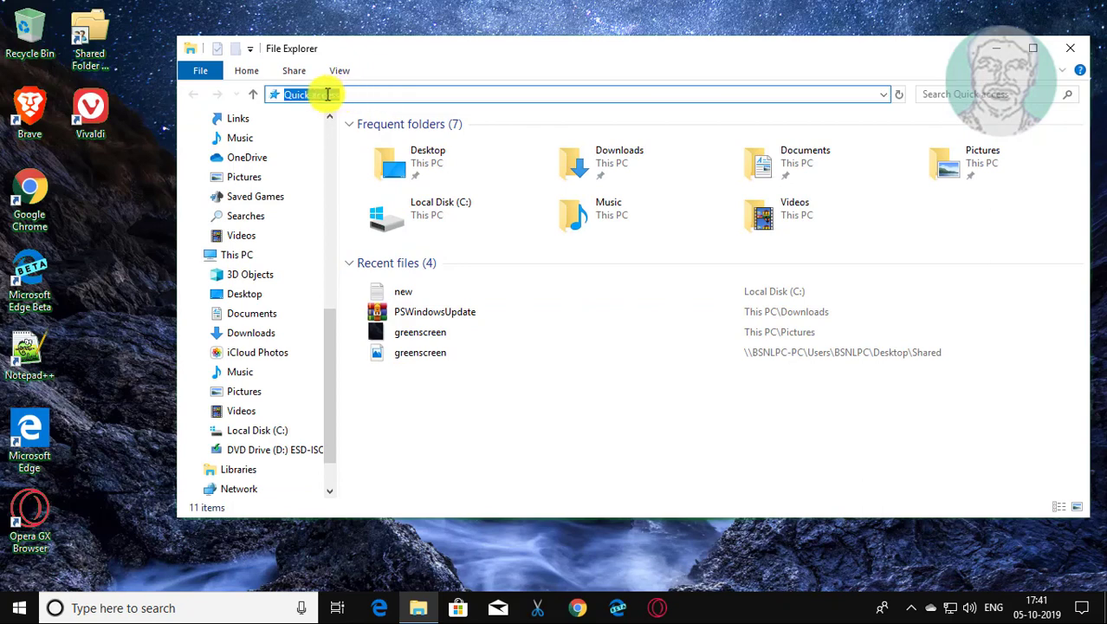
{"action": "right_click", "coordinate": [314, 94]}
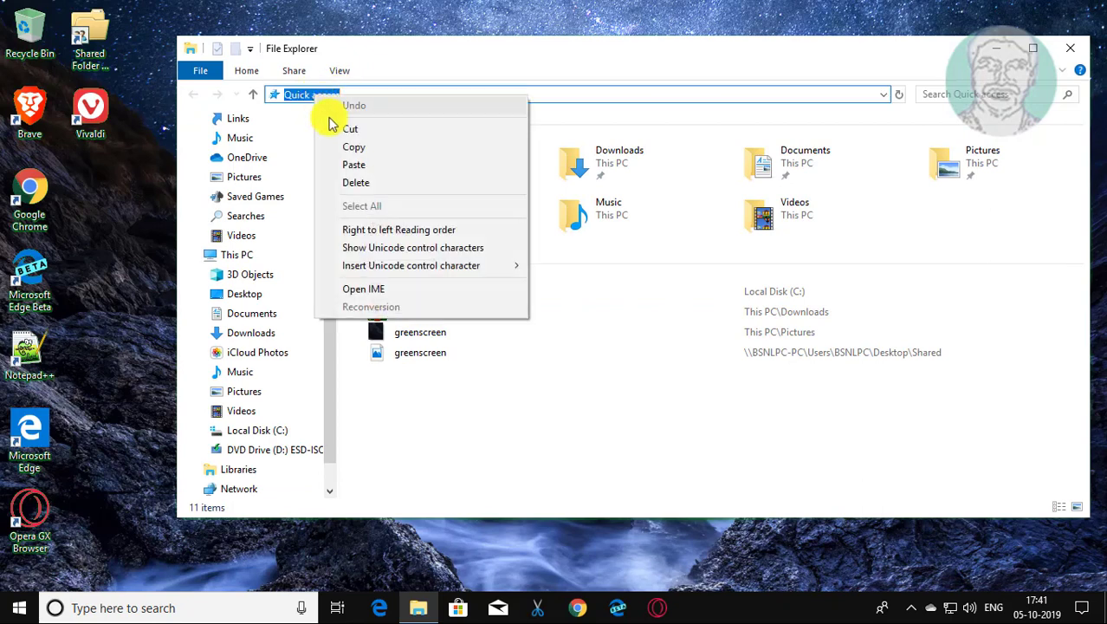
{"action": "left_click", "coordinate": [371, 166]}
{"action": "key", "text": "Return"}
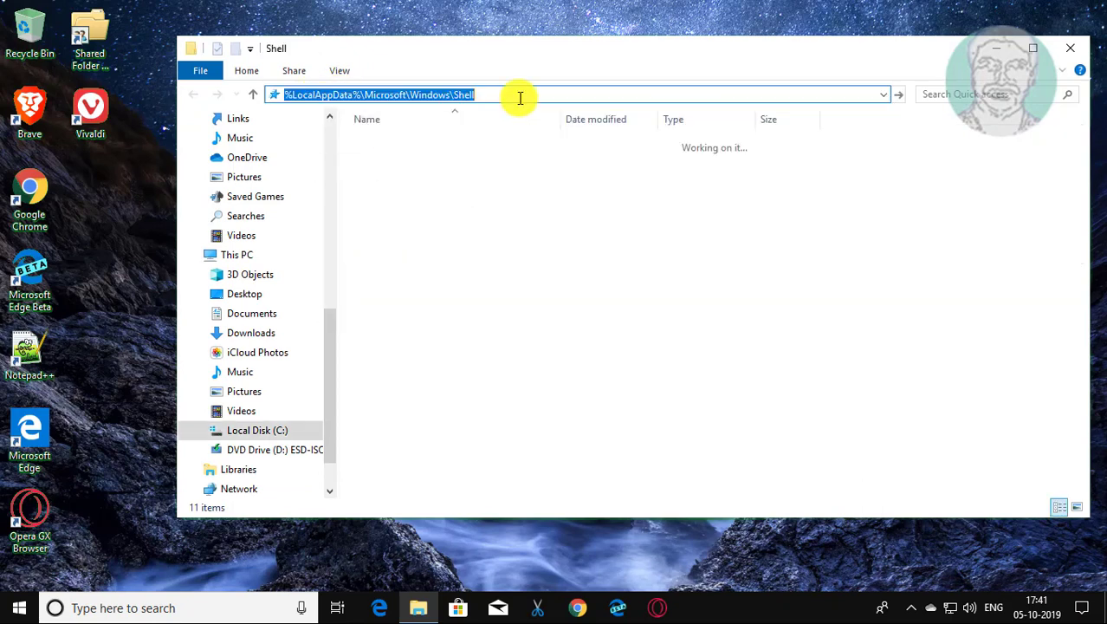
{"action": "left_click_drag", "start_coordinate": [499, 54], "coordinate": [687, 74]}
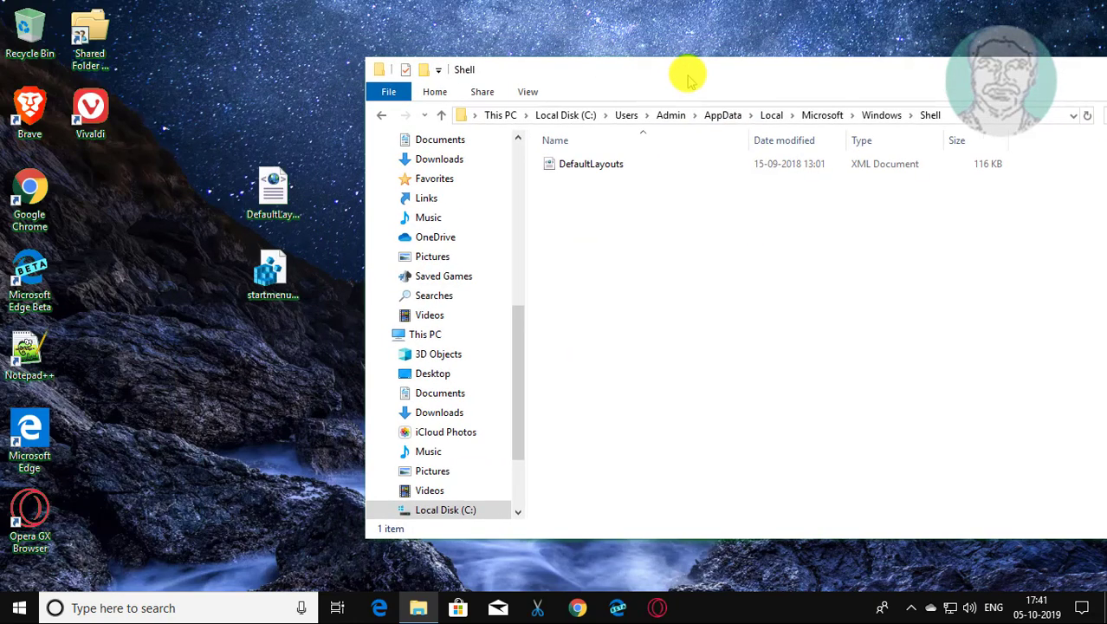
- Copy the DefaultLayouts file from the desktop into the Shell folder, replacing the existing file there
{"action": "right_click", "coordinate": [274, 184]}
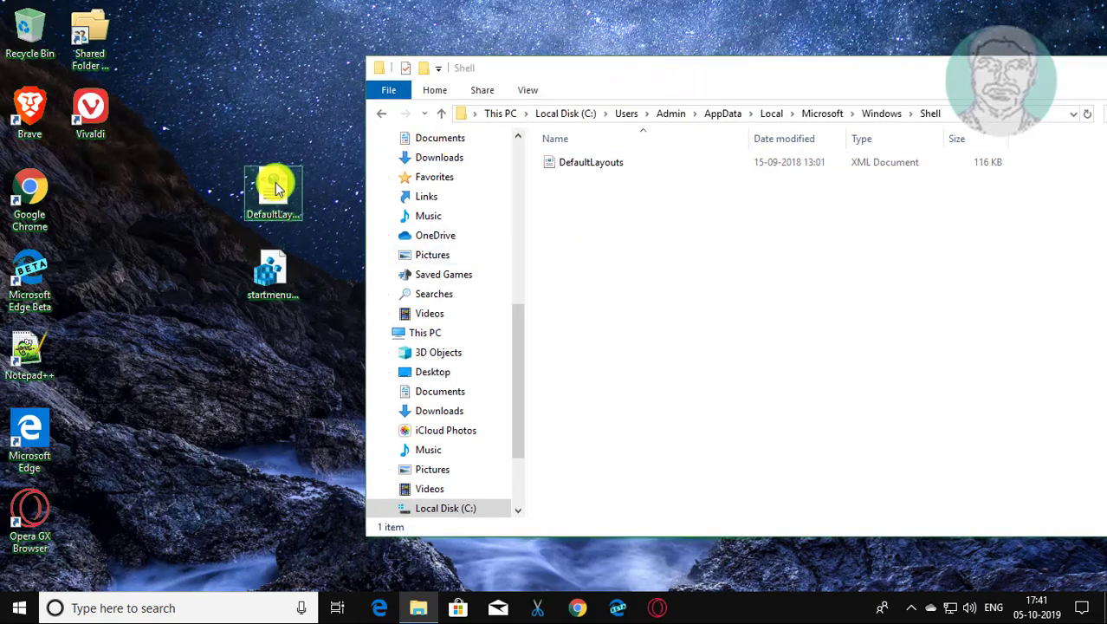
{"action": "left_click", "coordinate": [316, 481]}
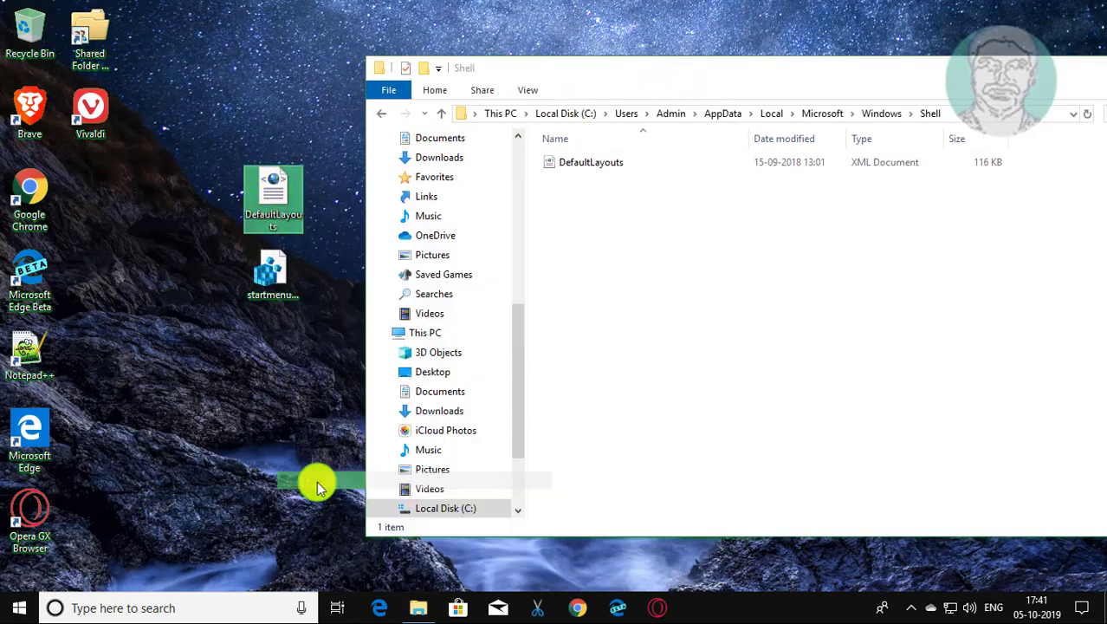
{"action": "right_click", "coordinate": [621, 279]}
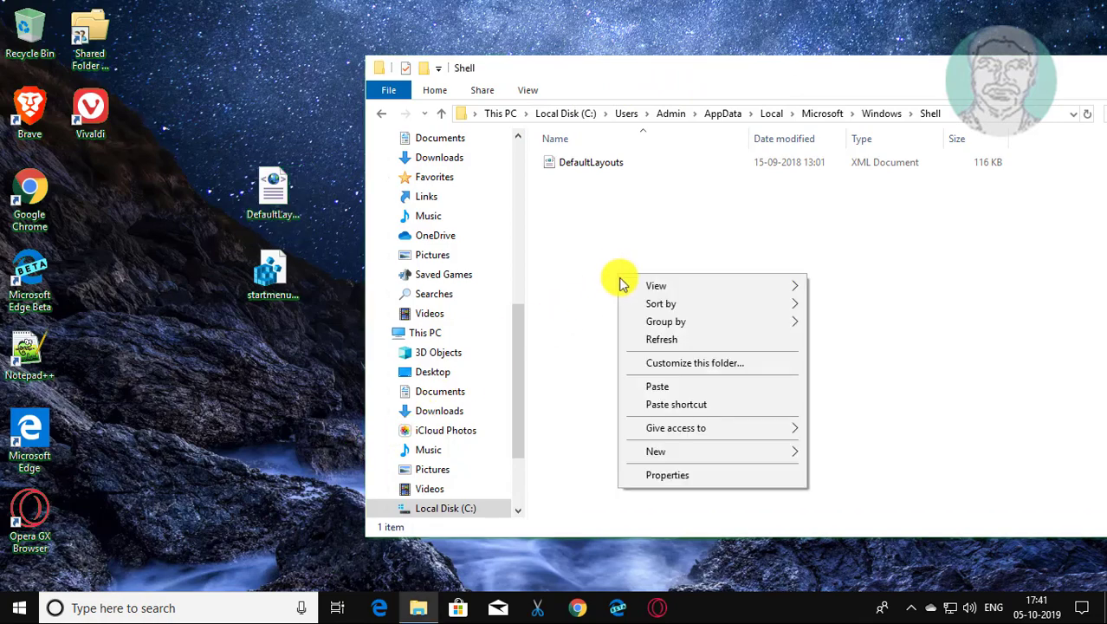
{"action": "left_click", "coordinate": [659, 386]}
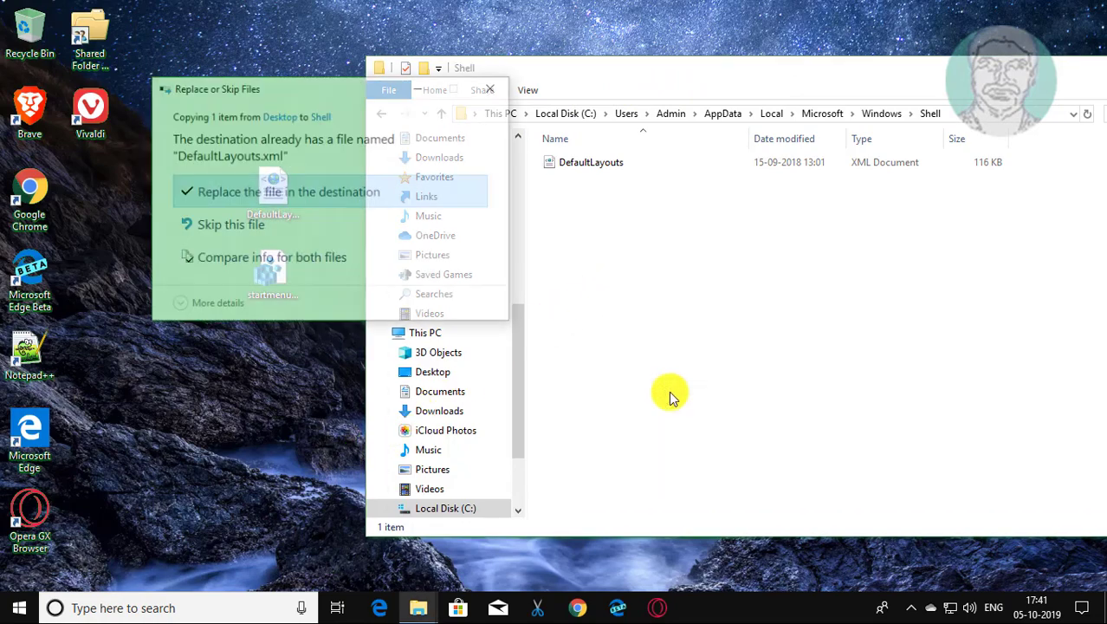
{"action": "left_click", "coordinate": [305, 199]}
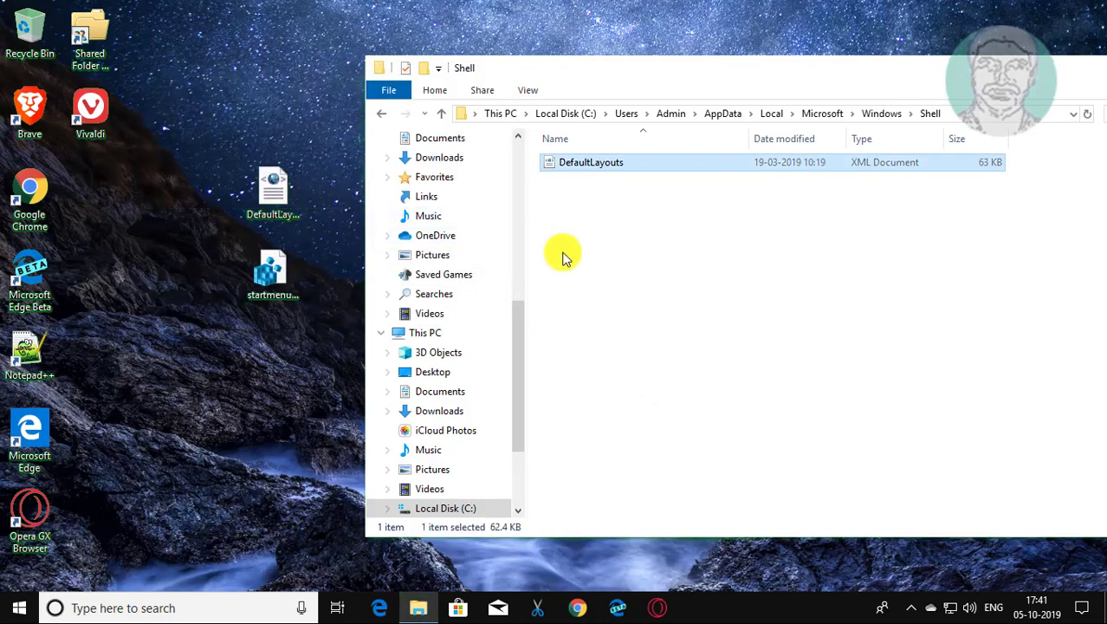
- Close the Shell folder window and restart the computer
{"action": "left_click_drag", "start_coordinate": [949, 69], "coordinate": [709, 55]}
{"action": "left_click", "coordinate": [1010, 60]}
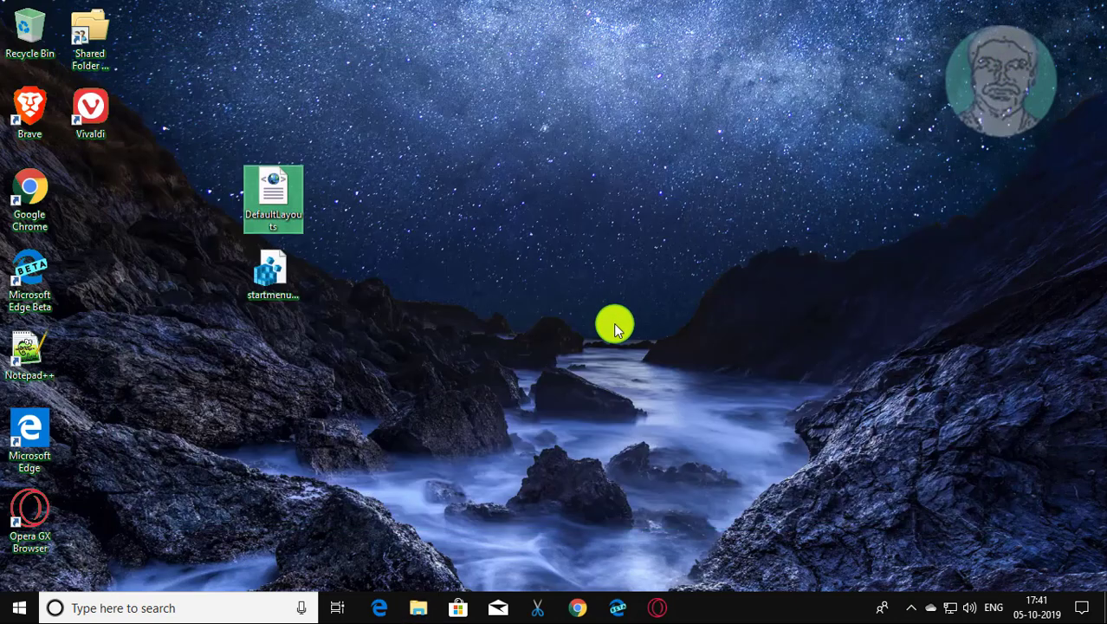
{"action": "left_click", "coordinate": [614, 323]}
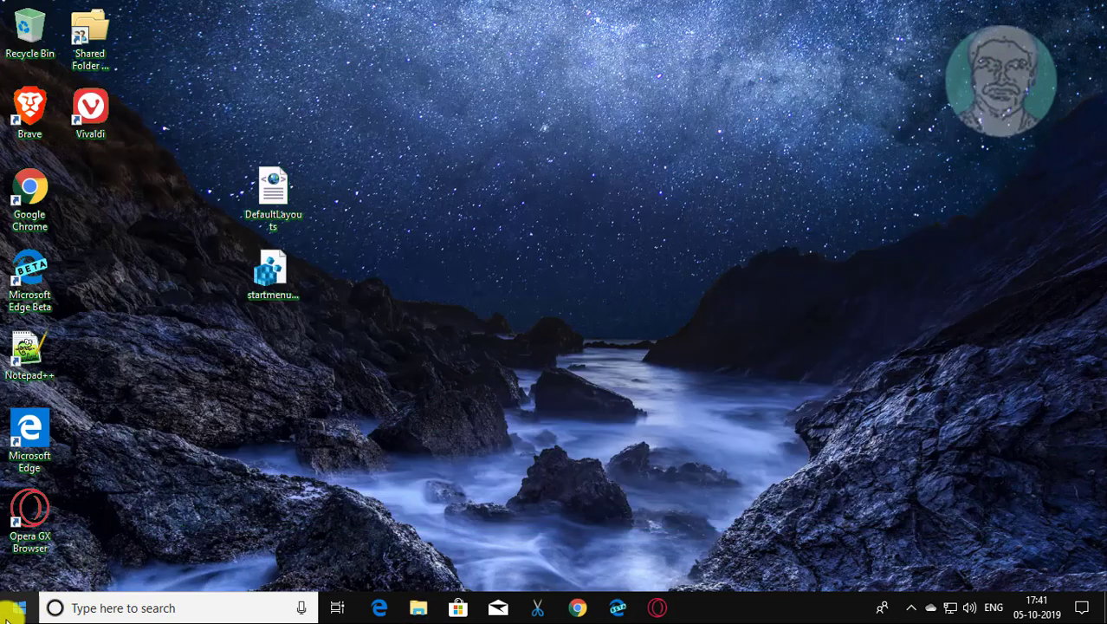
{"action": "left_click", "coordinate": [7, 613]}
{"action": "left_click", "coordinate": [19, 572]}
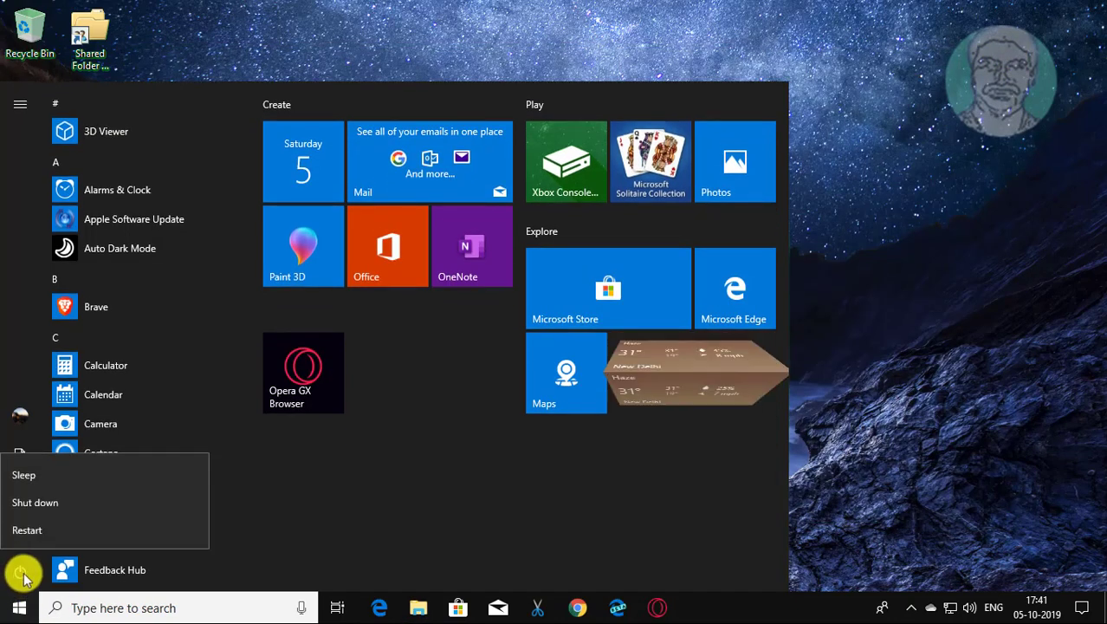
{"action": "left_click", "coordinate": [45, 530]}
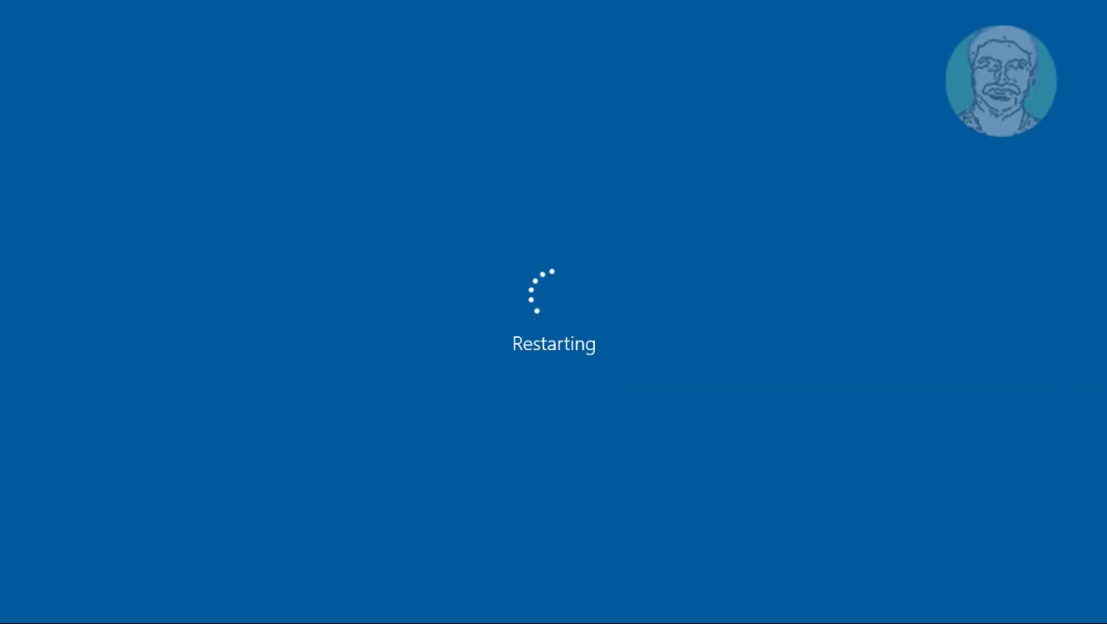